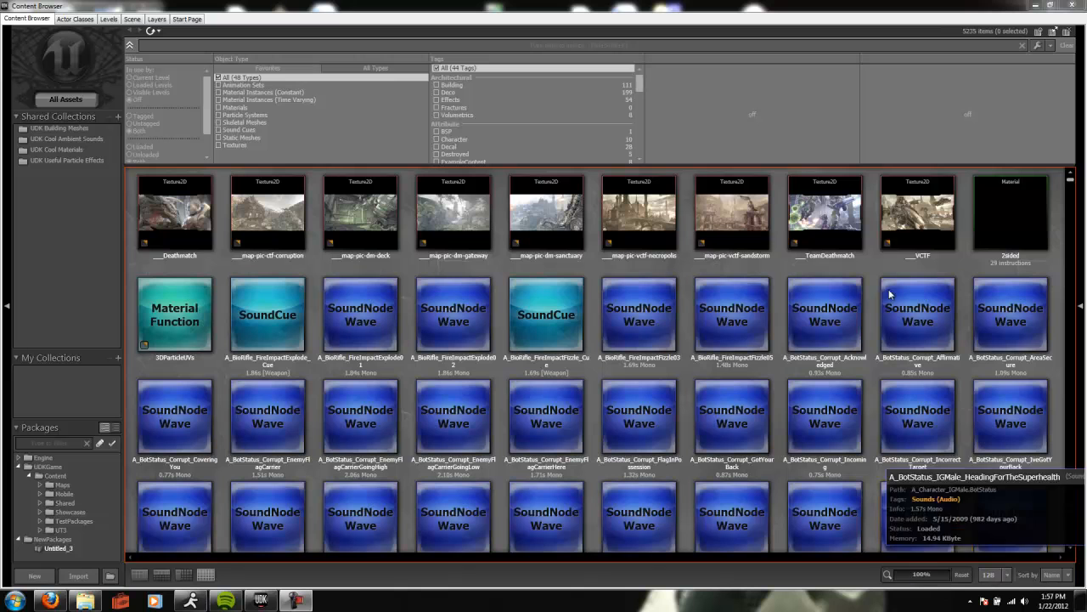
Start a new TextureRenderTargetCube asset and set its width to 512.
right_click(216, 270)
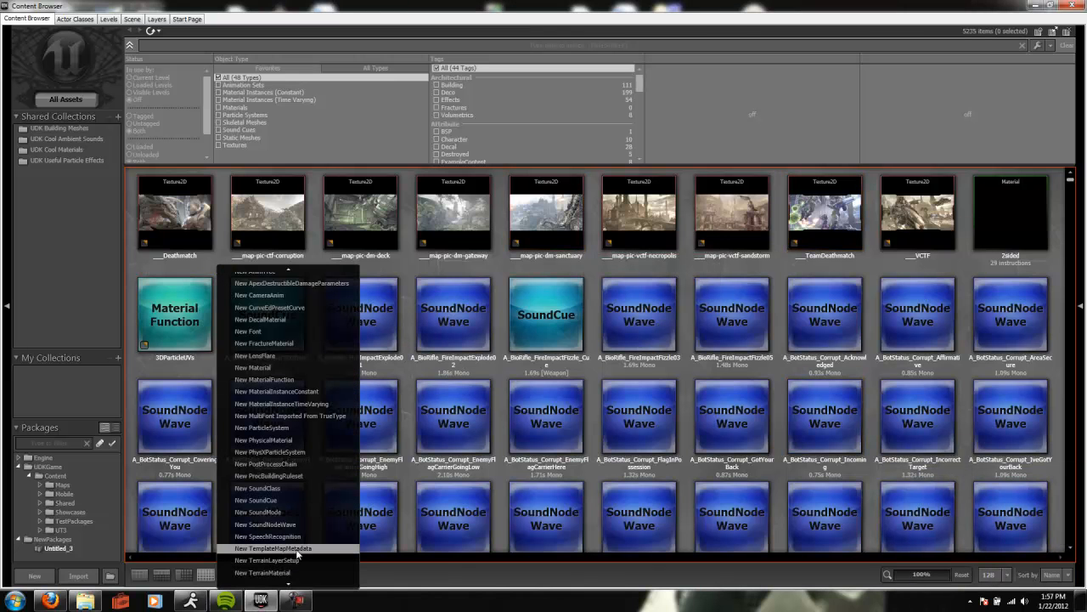
scroll(303, 552, "down", 1)
scroll(304, 552, "down", 1)
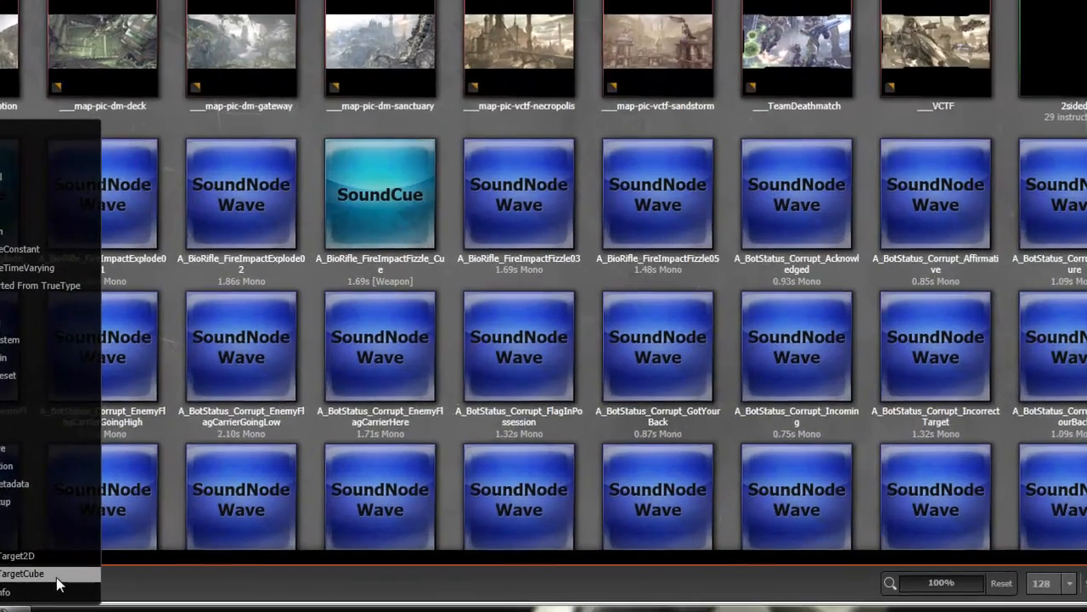
left_click(328, 569)
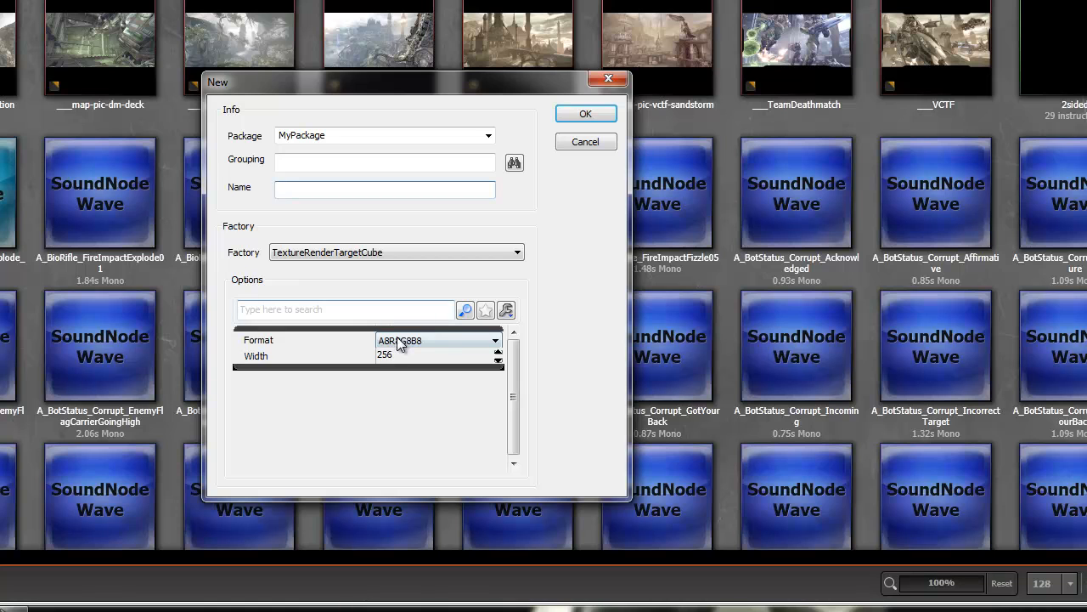
left_click(384, 357)
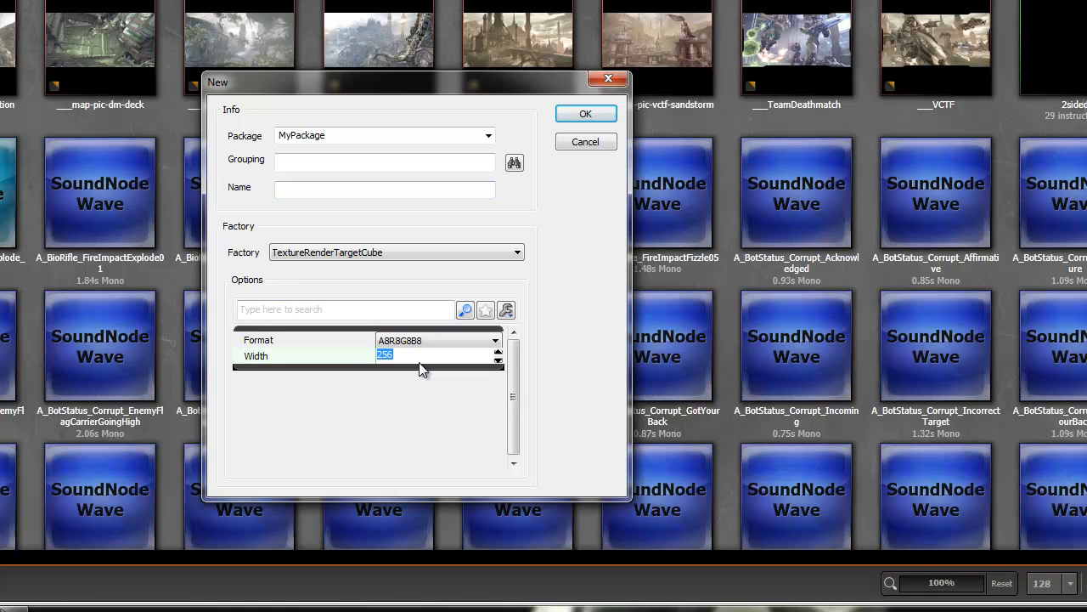
type("512")
Create the render target as environment_TRT in the package chromePackage with the grouping textures, and close its texture properties.
left_click(374, 136)
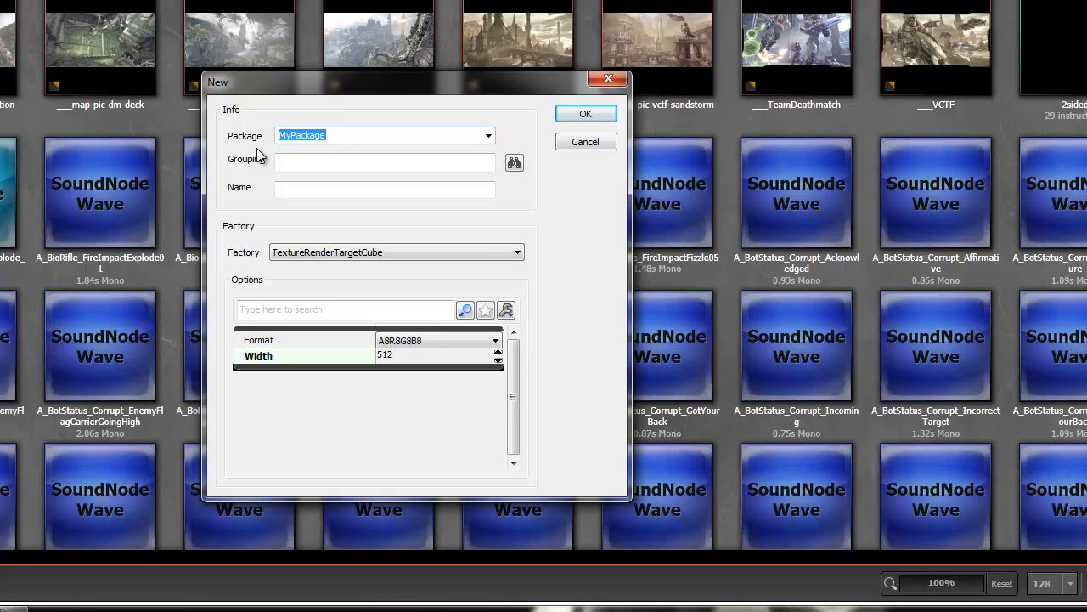
type("chrome")
left_click(308, 161)
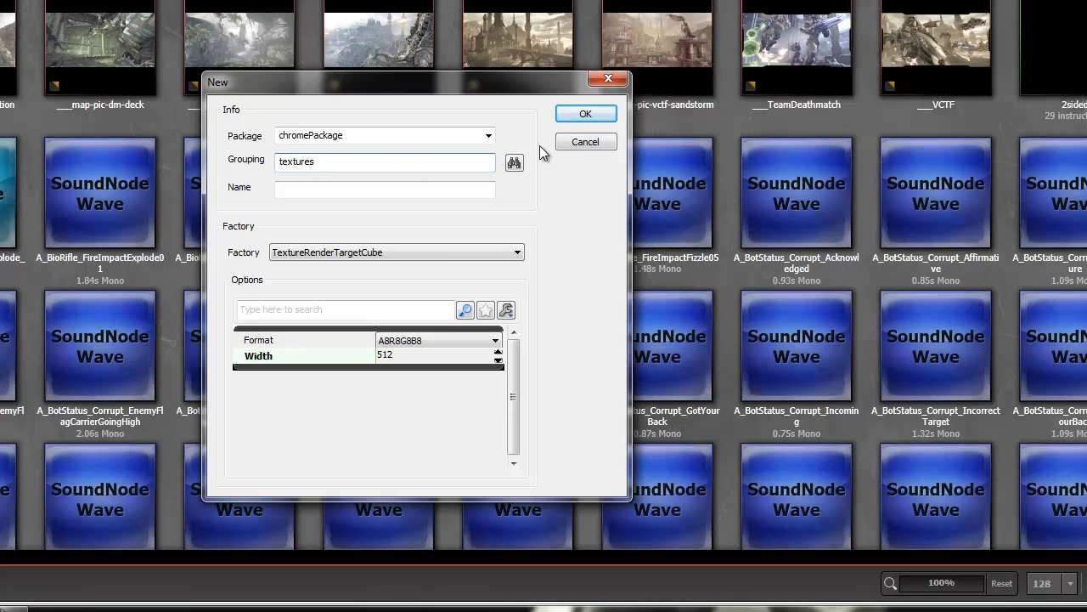
left_click(437, 190)
type("envor")
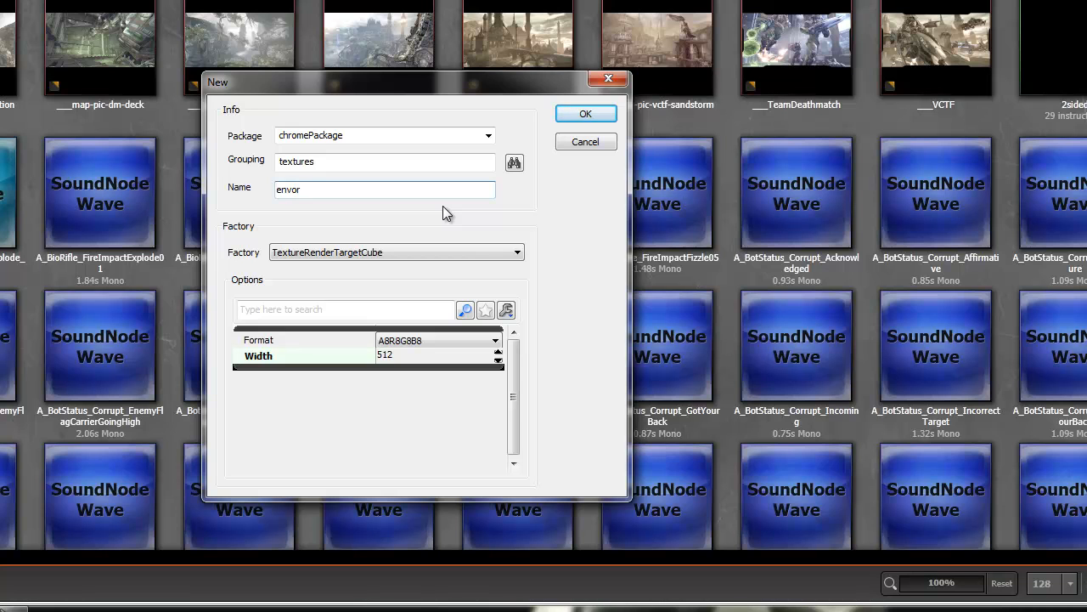
key("BackSpace")
key("BackSpace")
type("ironment_TRT")
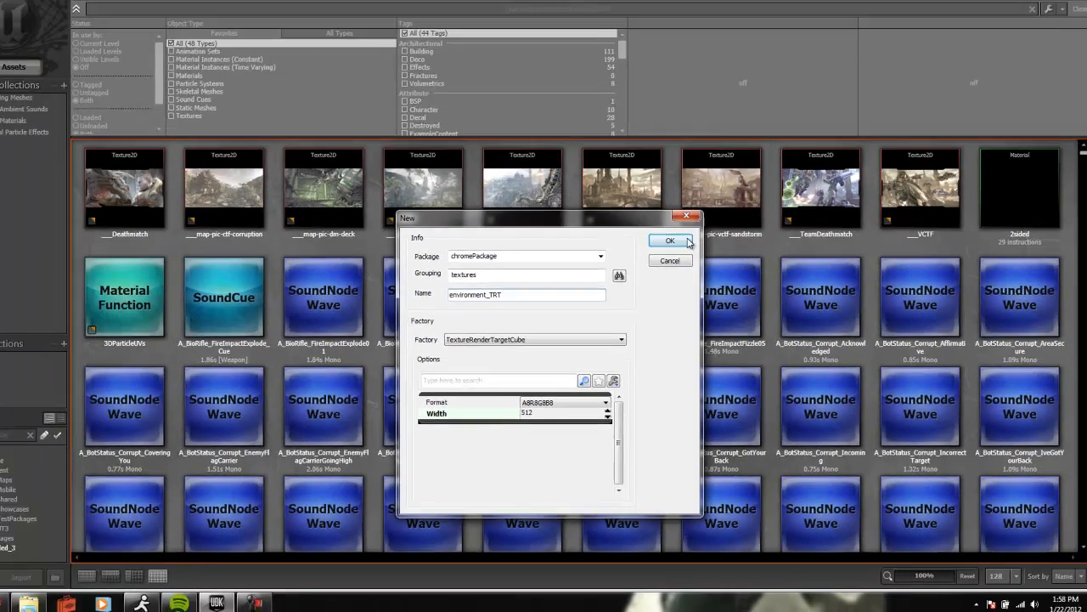
left_click(586, 113)
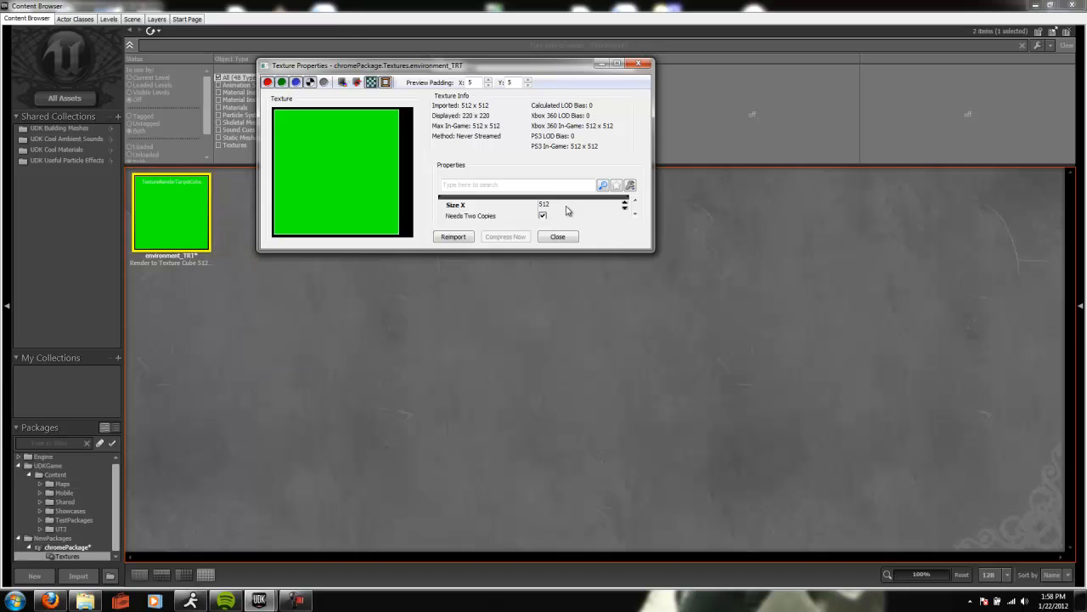
left_click(557, 236)
left_click(340, 309)
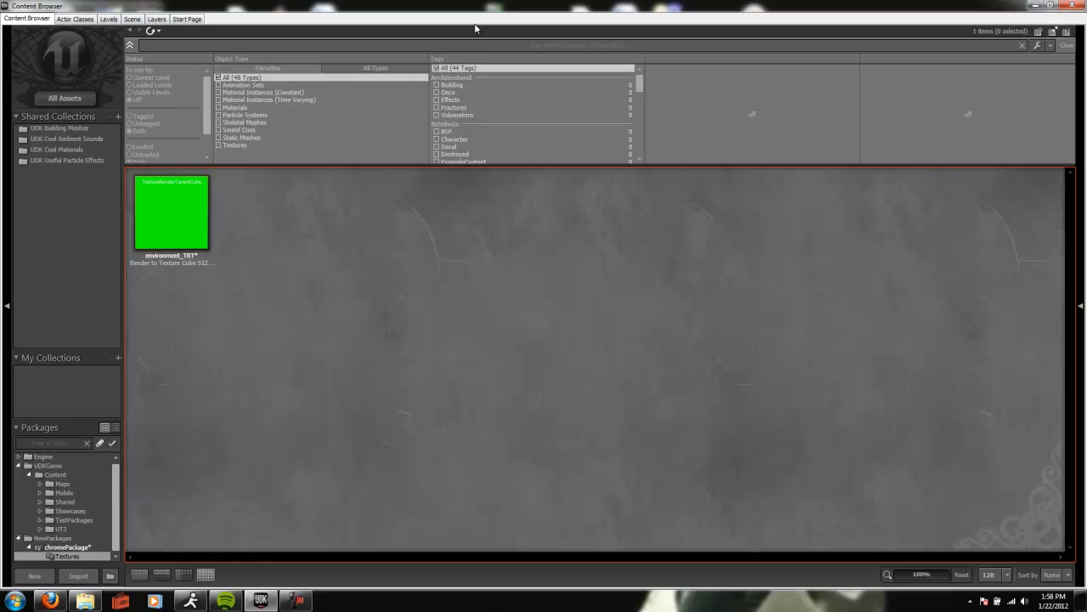
Place a SceneCaptureCubeMapActor on the tiled corridor floor and raise it so the whole sphere floats above the ground.
left_click(75, 19)
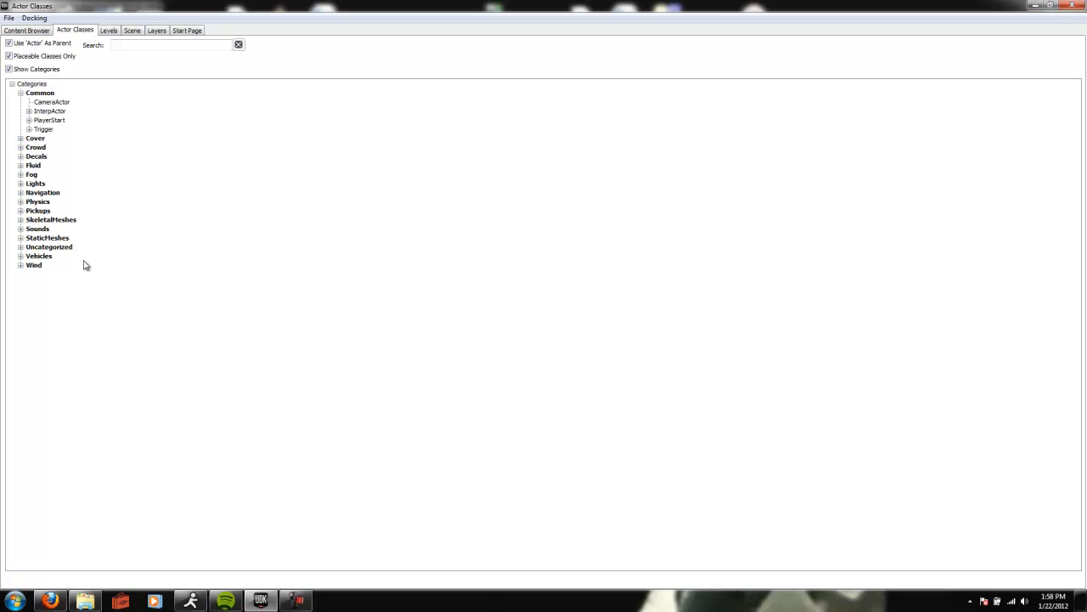
left_click(20, 248)
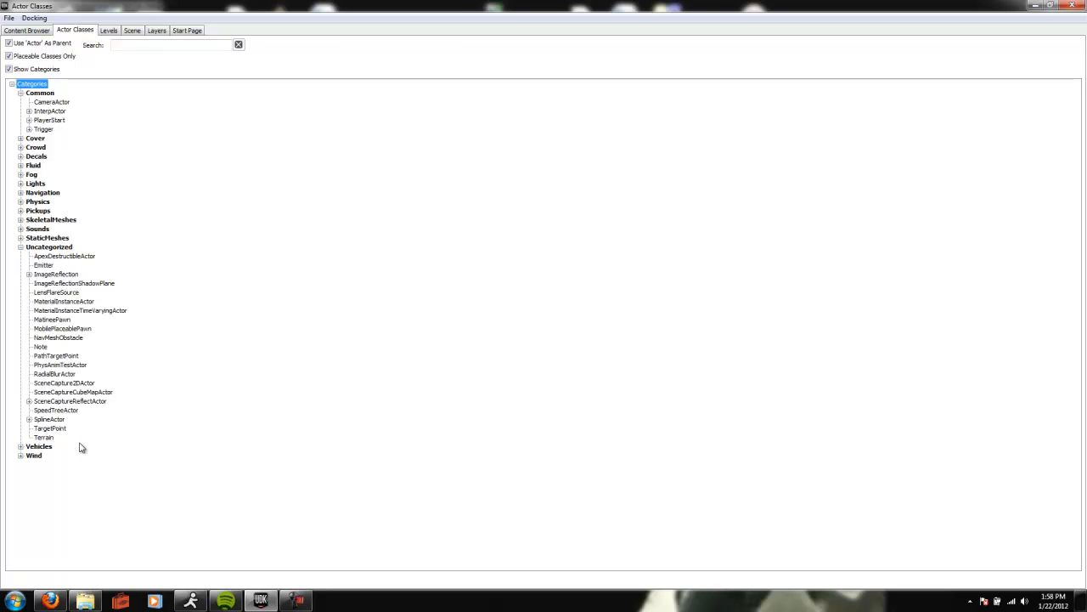
left_click(82, 395)
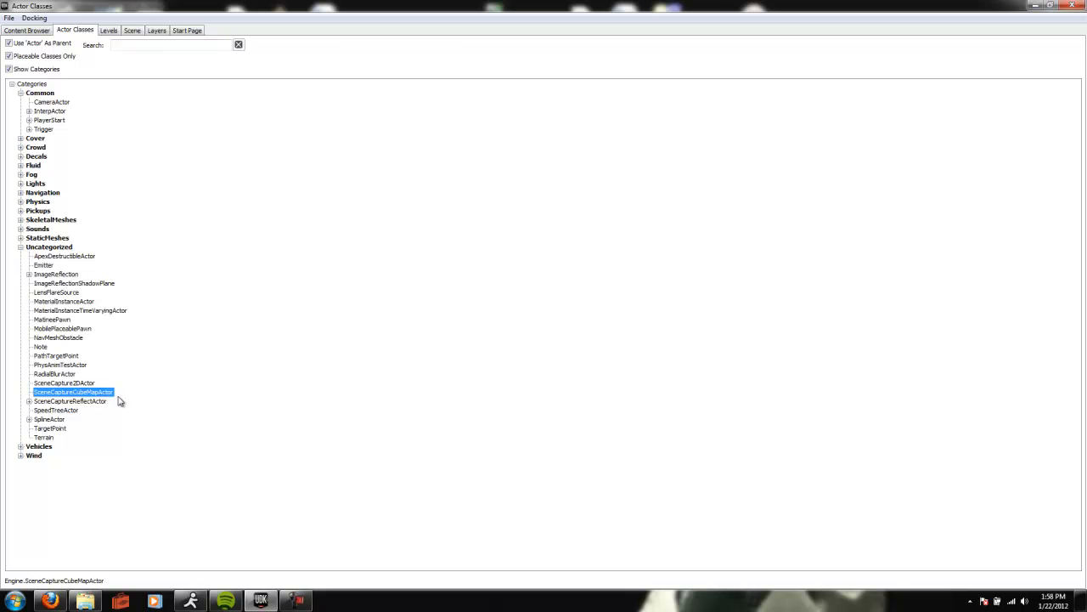
left_click(1031, 6)
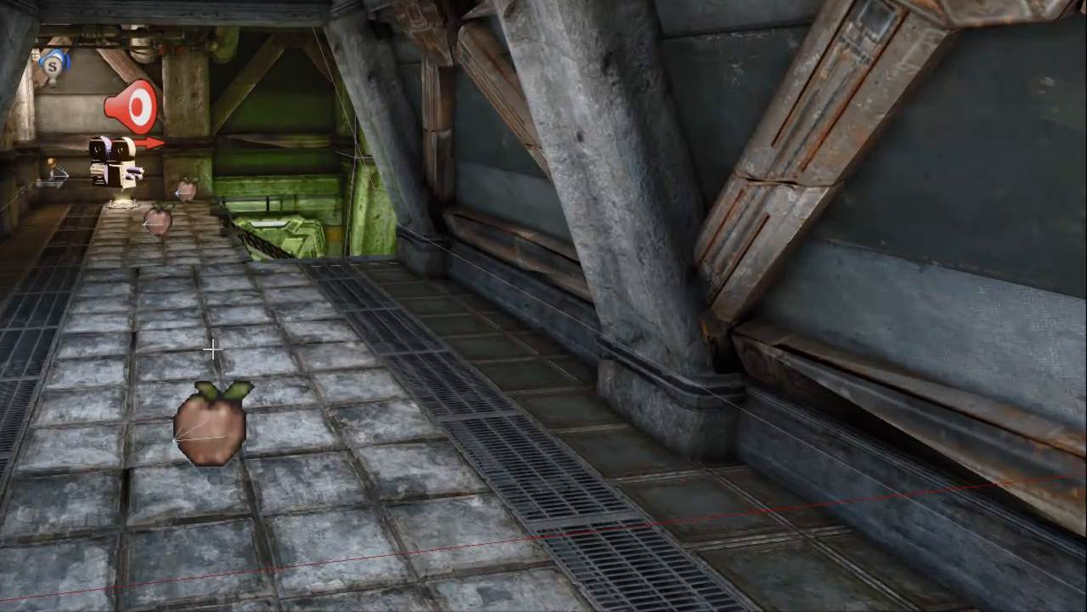
right_click(211, 349)
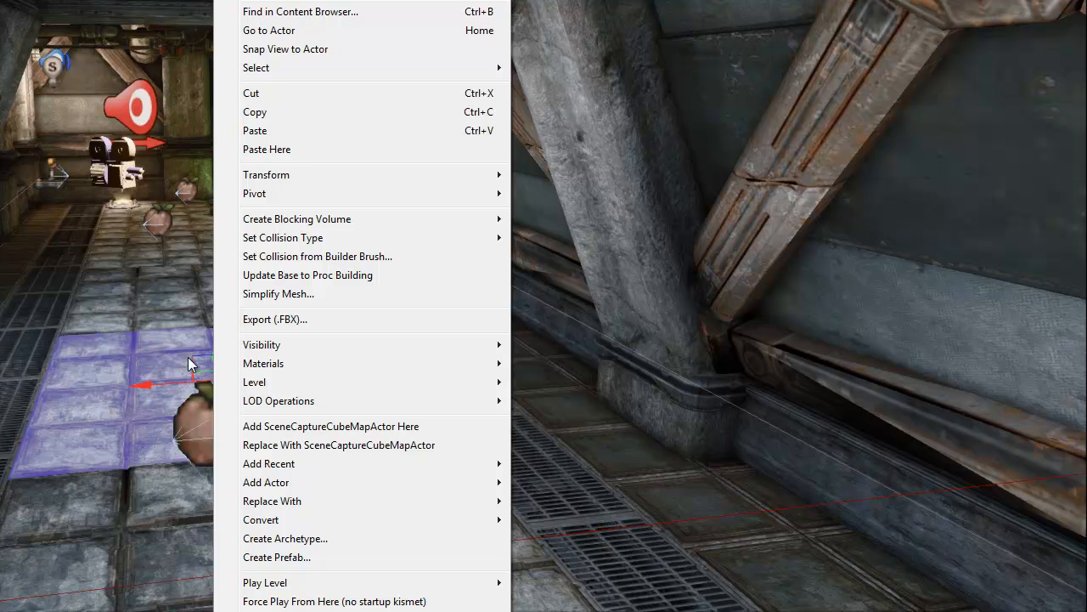
left_click(341, 426)
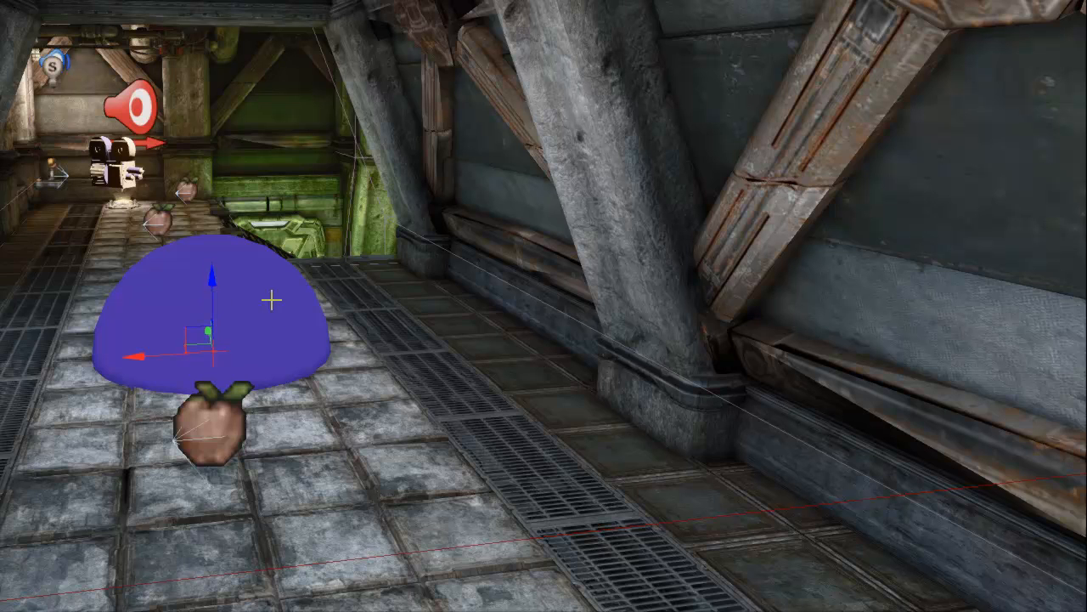
left_click_drag(212, 266, 230, 101)
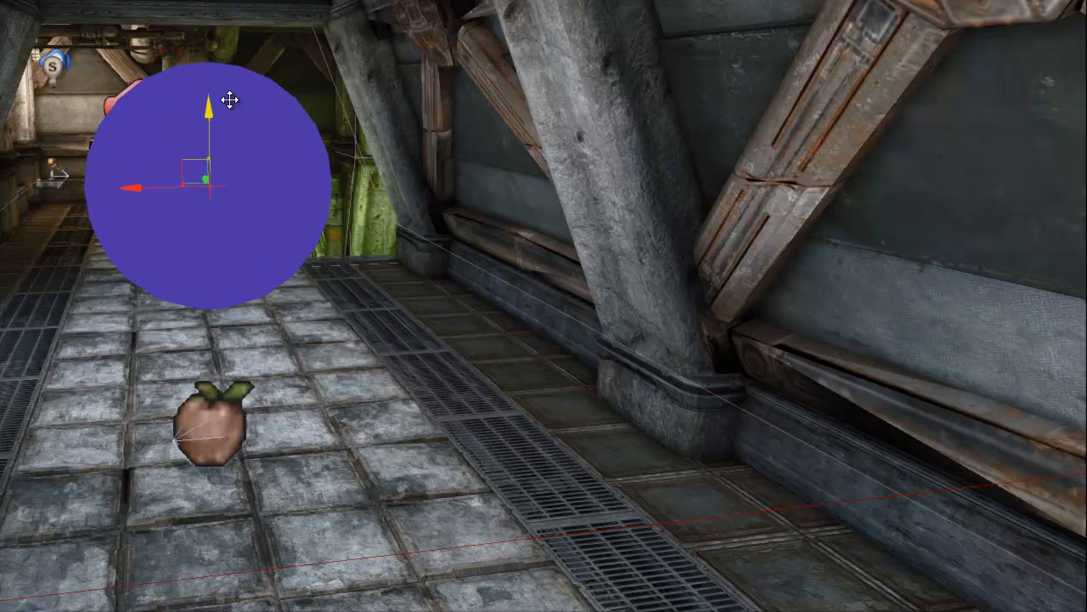
key("f")
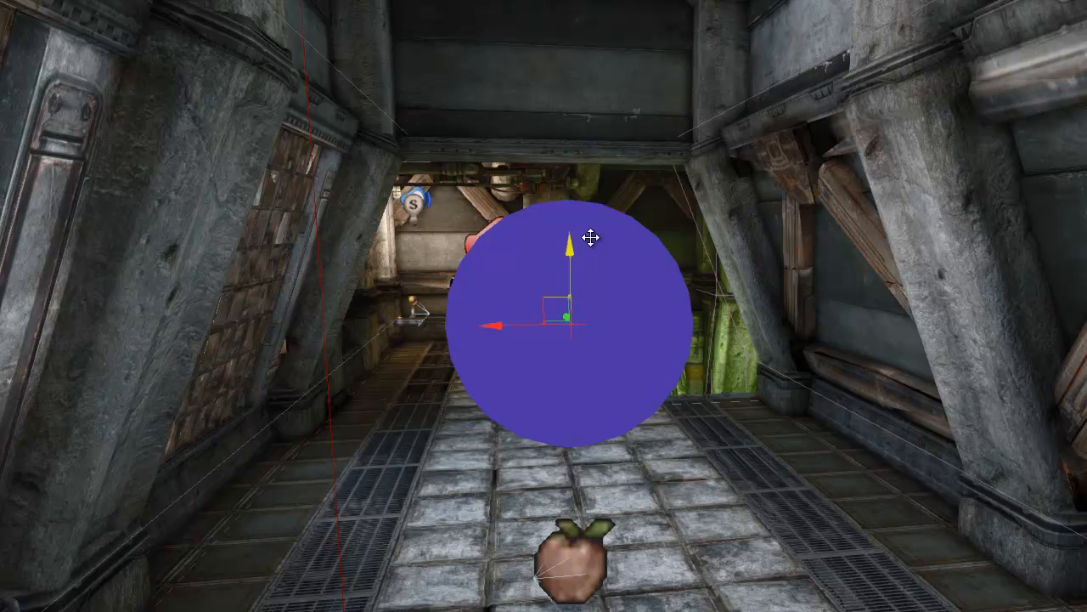
Assign the environment_TRT texture as the Texture Target of the SceneCaptureCubeMapActor.
double_click(613, 310)
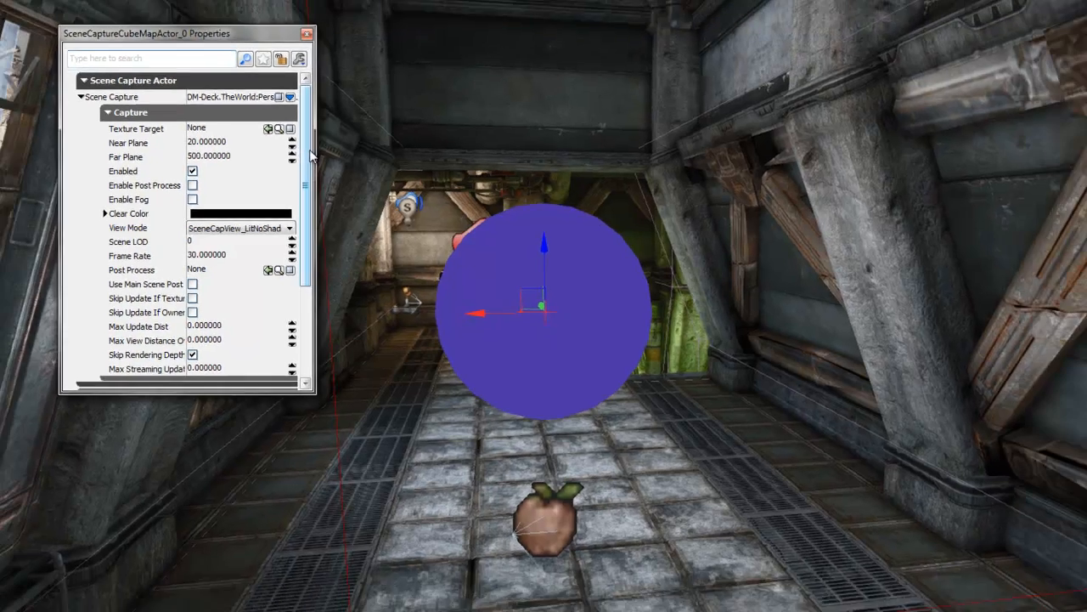
left_click_drag(300, 141, 302, 147)
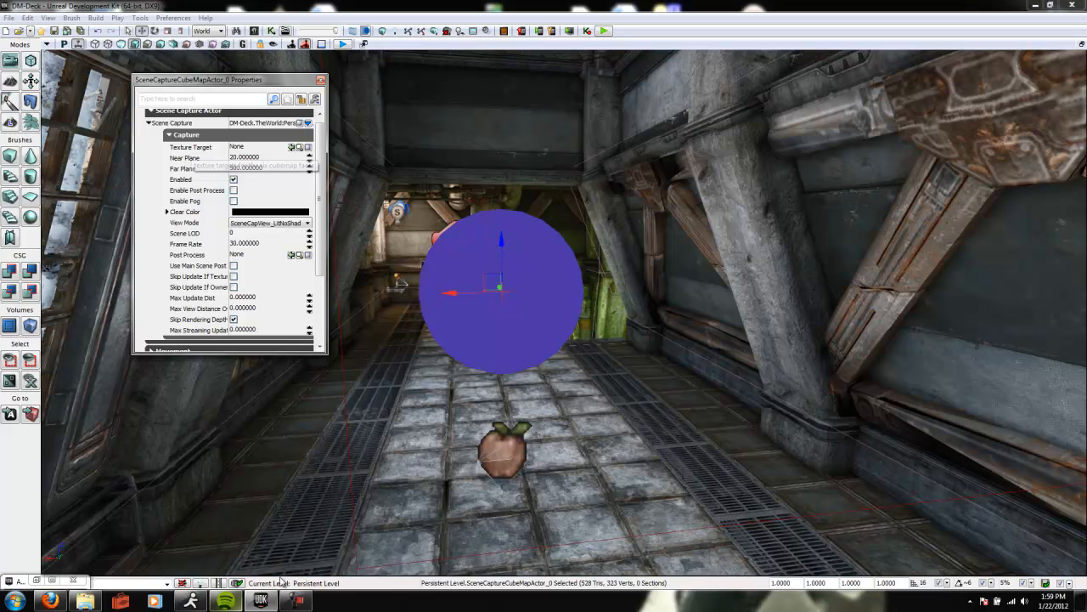
left_click(38, 581)
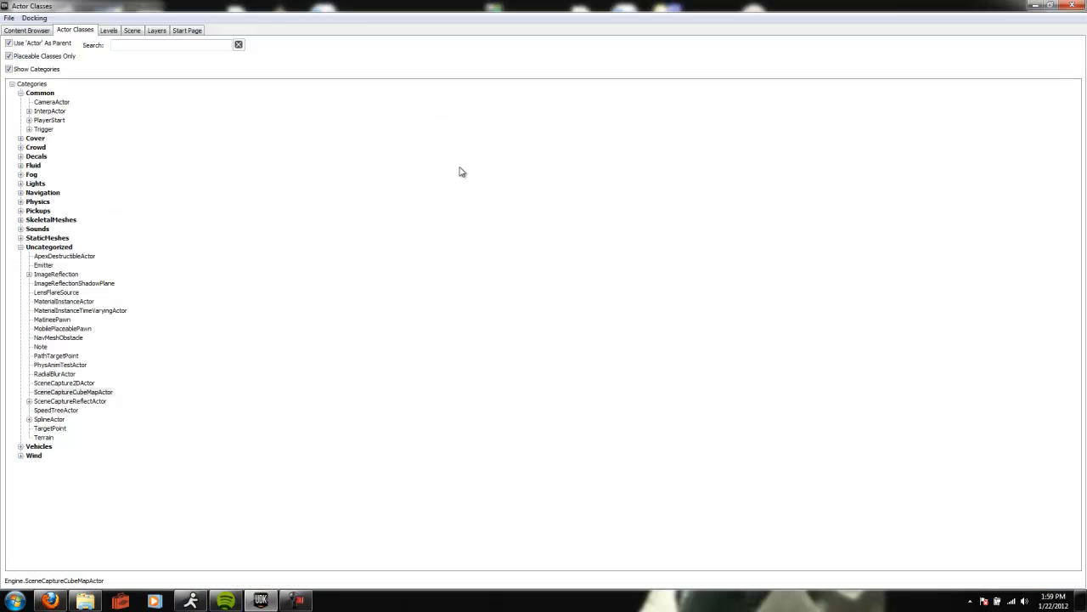
left_click(1050, 6)
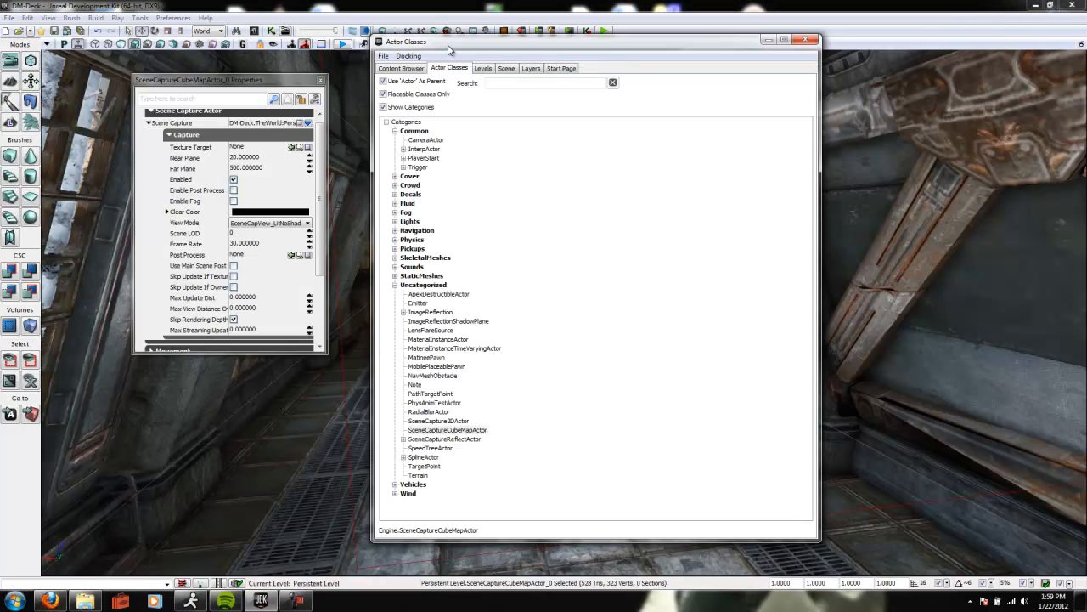
left_click(424, 66)
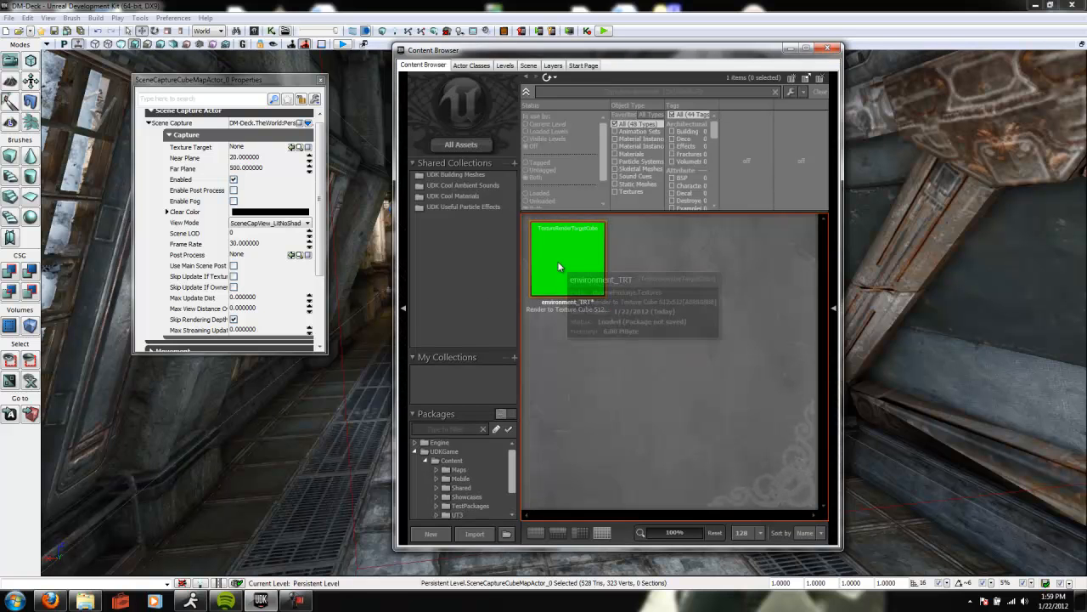
left_click(576, 274)
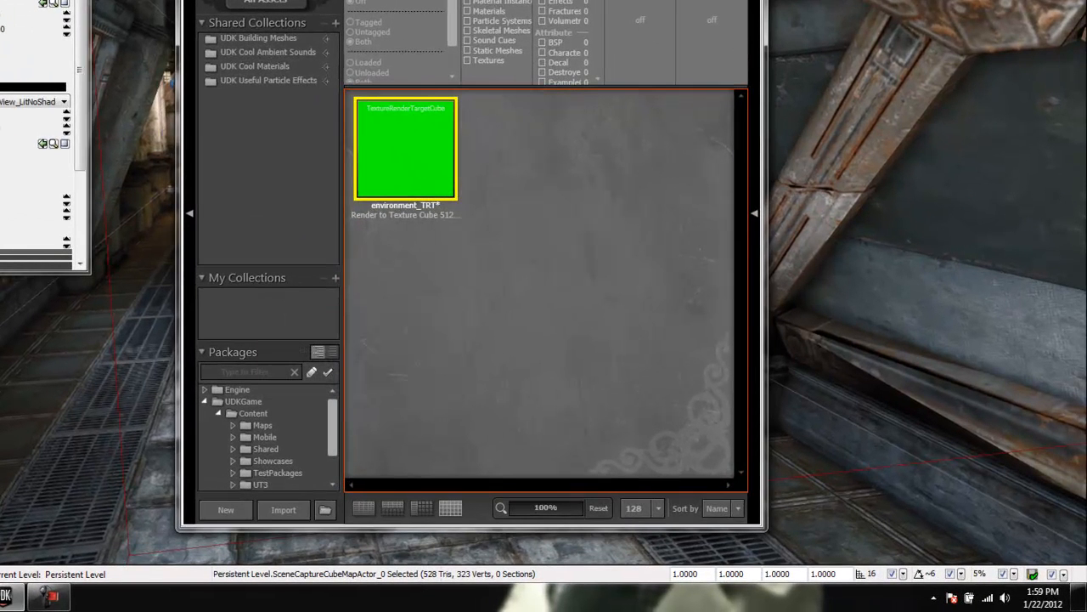
left_click(43, 5)
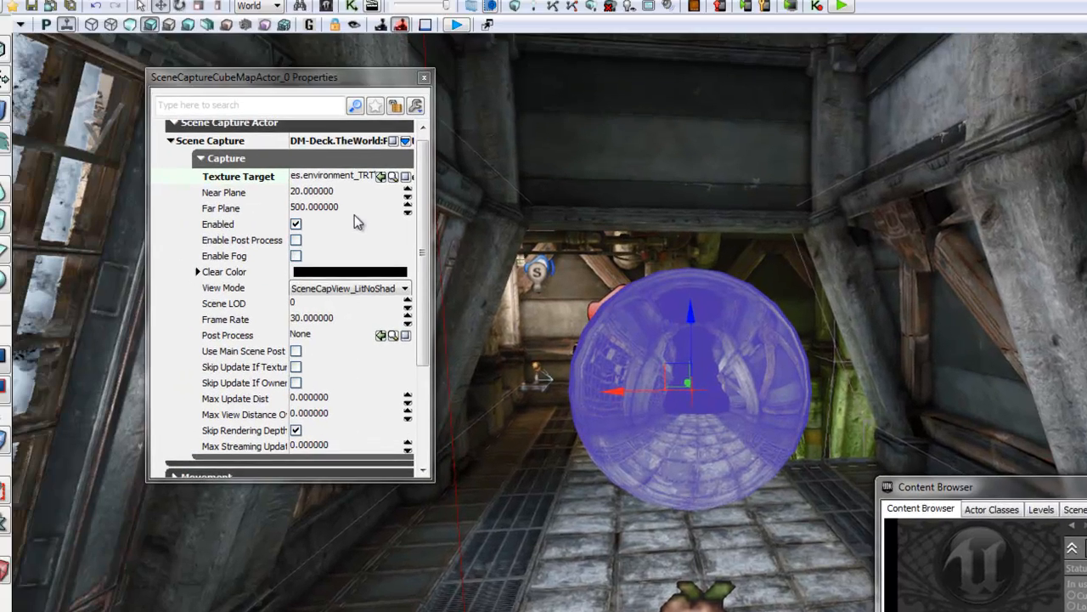
left_click(356, 209)
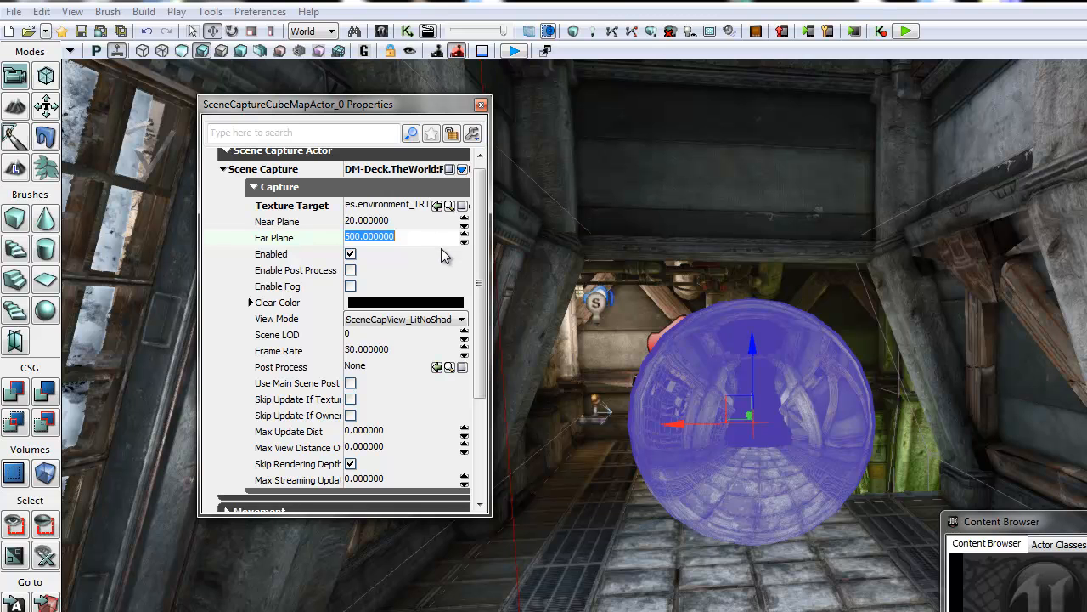
type("9999")
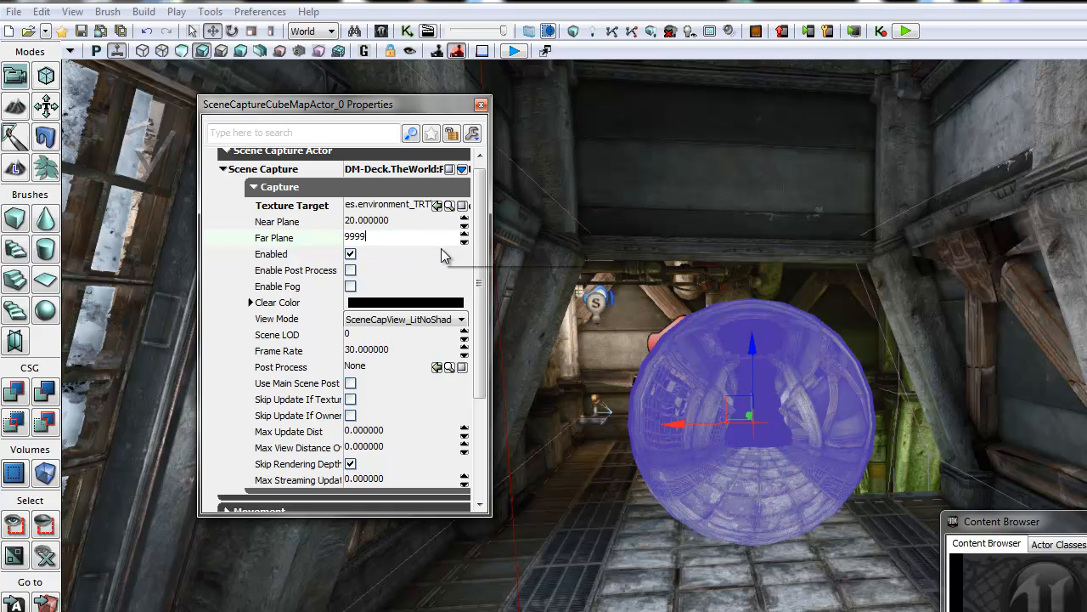
type("9999999")
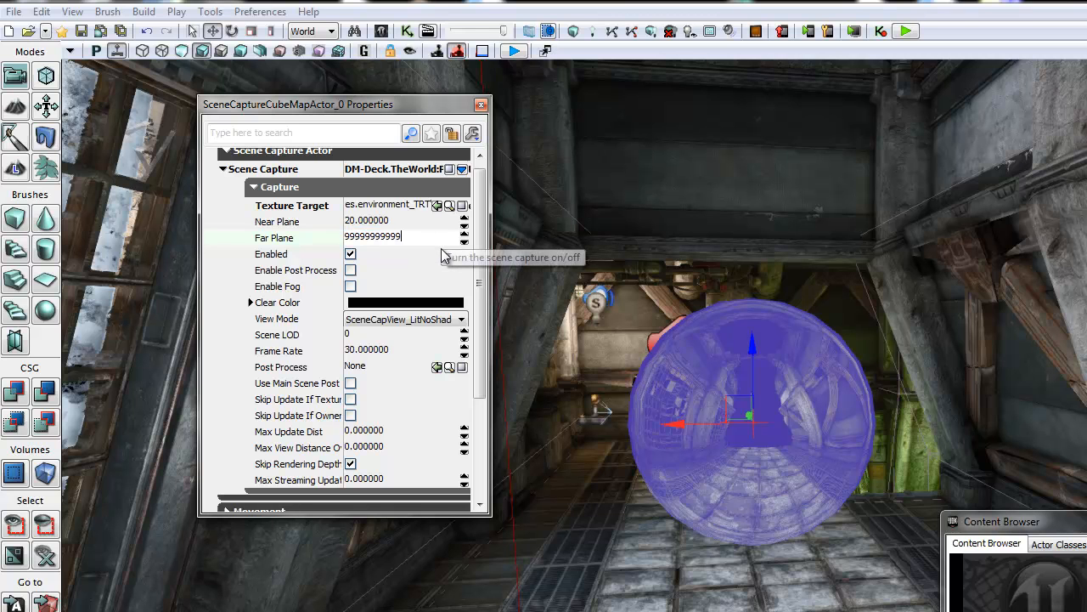
key("Return")
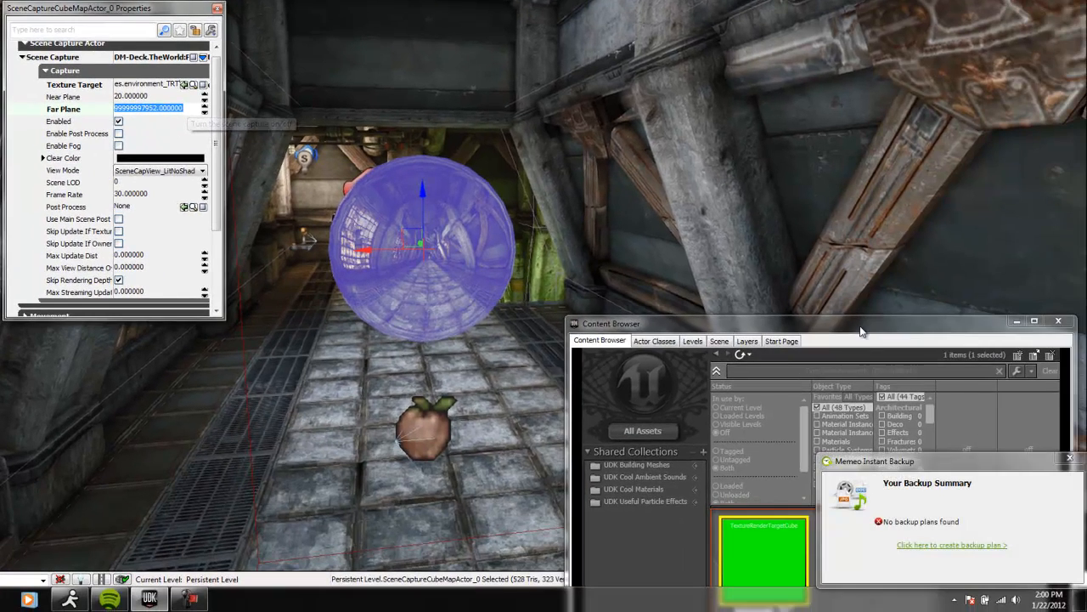
Close the capture actor's properties, move the Content Browser clear of the sphere, and reselect environment_TRT to refresh its thumbnail.
left_click_drag(862, 330, 828, 275)
left_click(1074, 462)
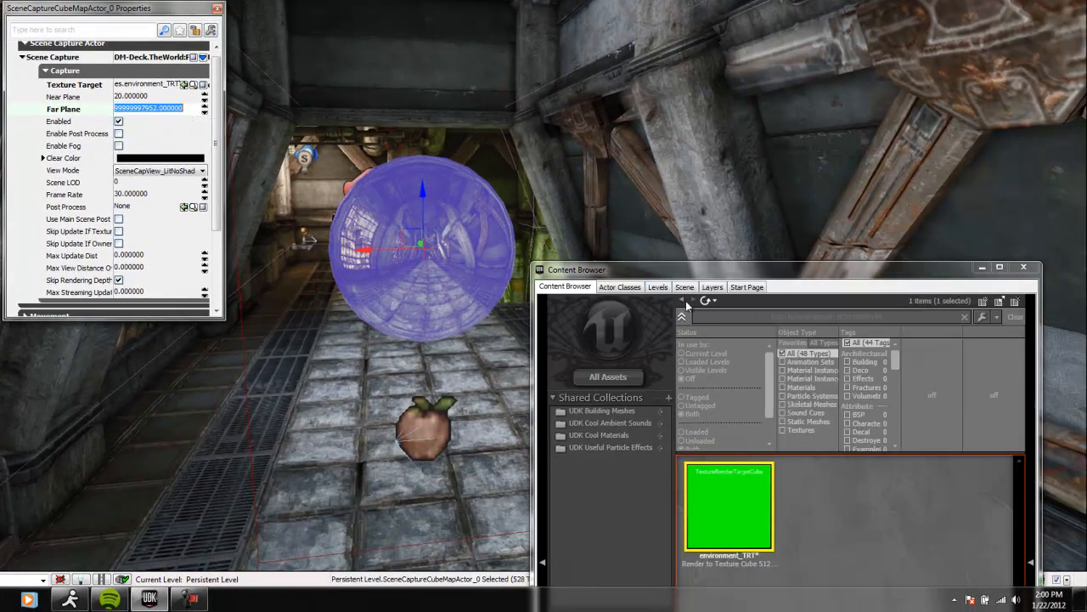
left_click_drag(662, 276, 661, 250)
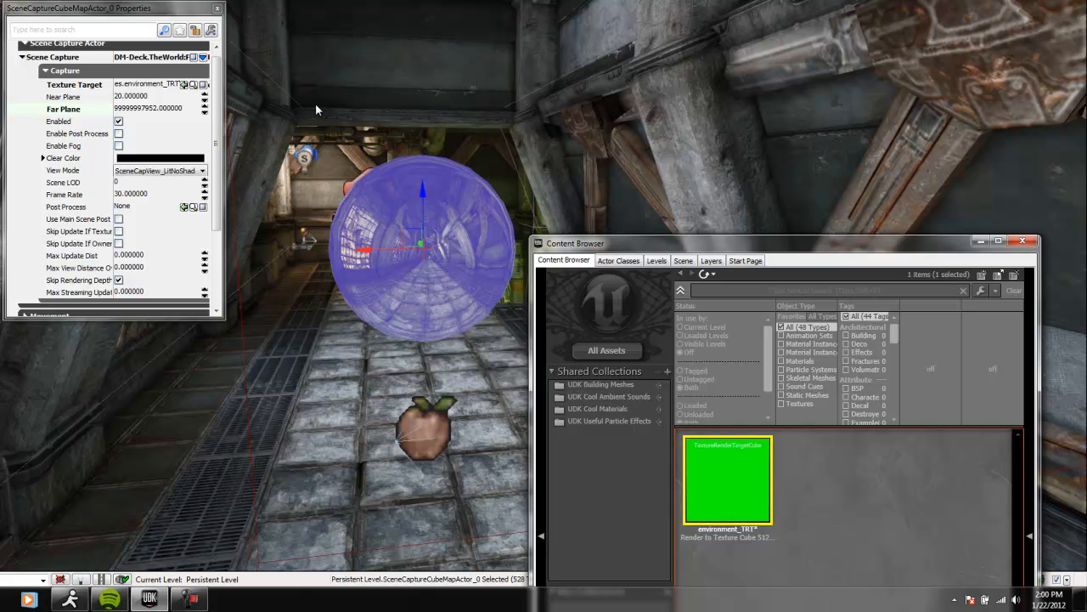
left_click(218, 9)
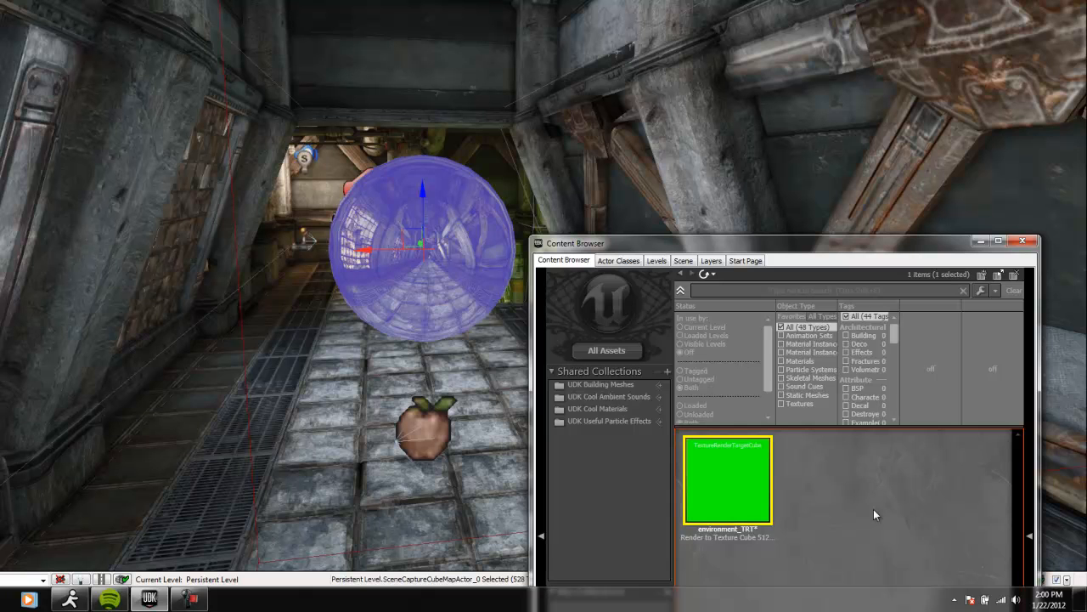
left_click(838, 493)
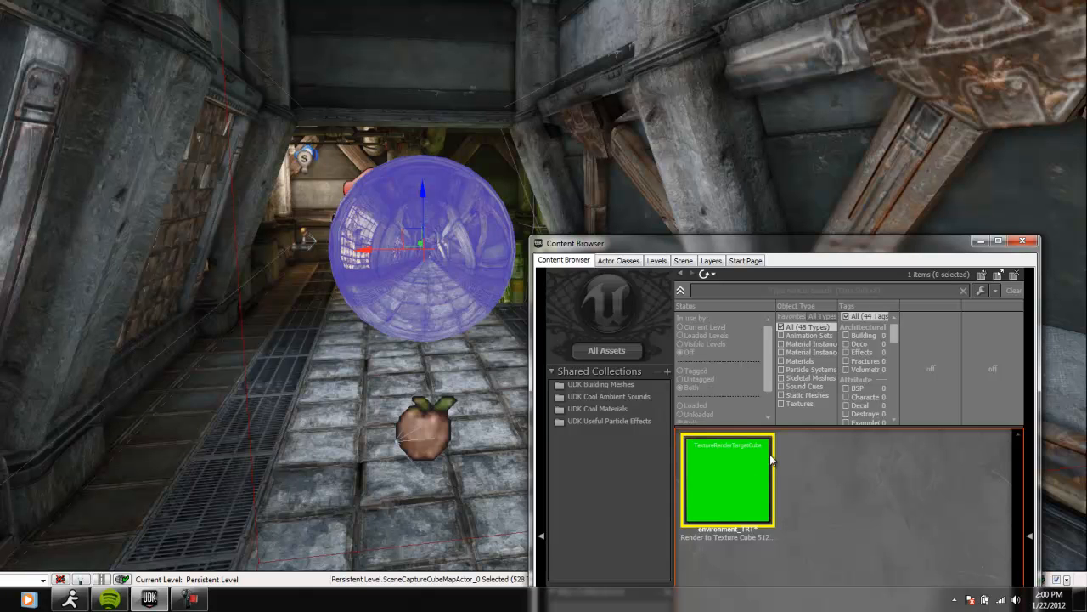
left_click(722, 463)
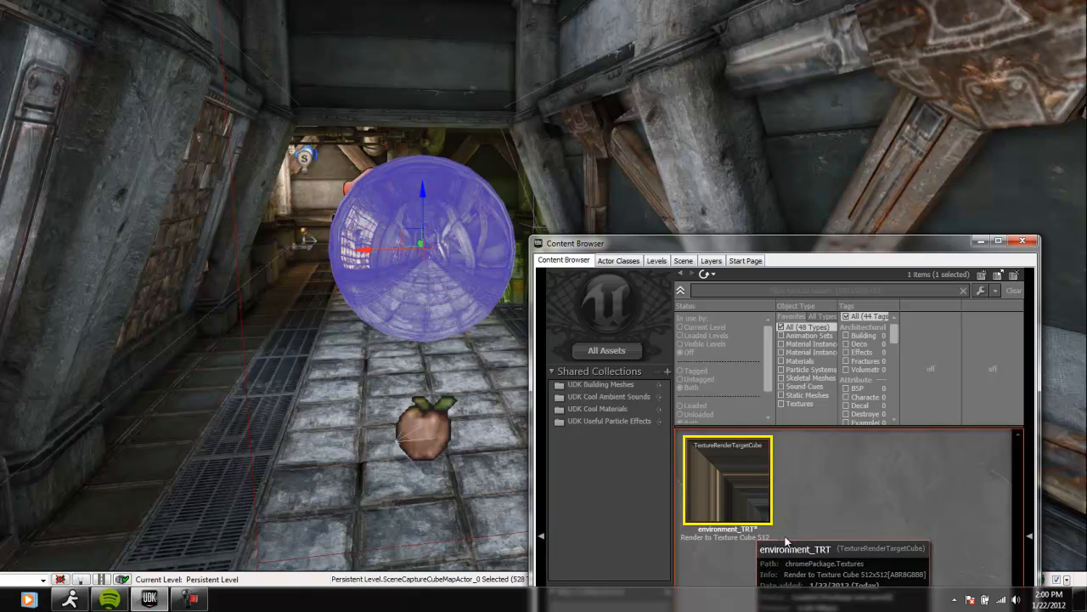
left_click_drag(790, 246, 820, 72)
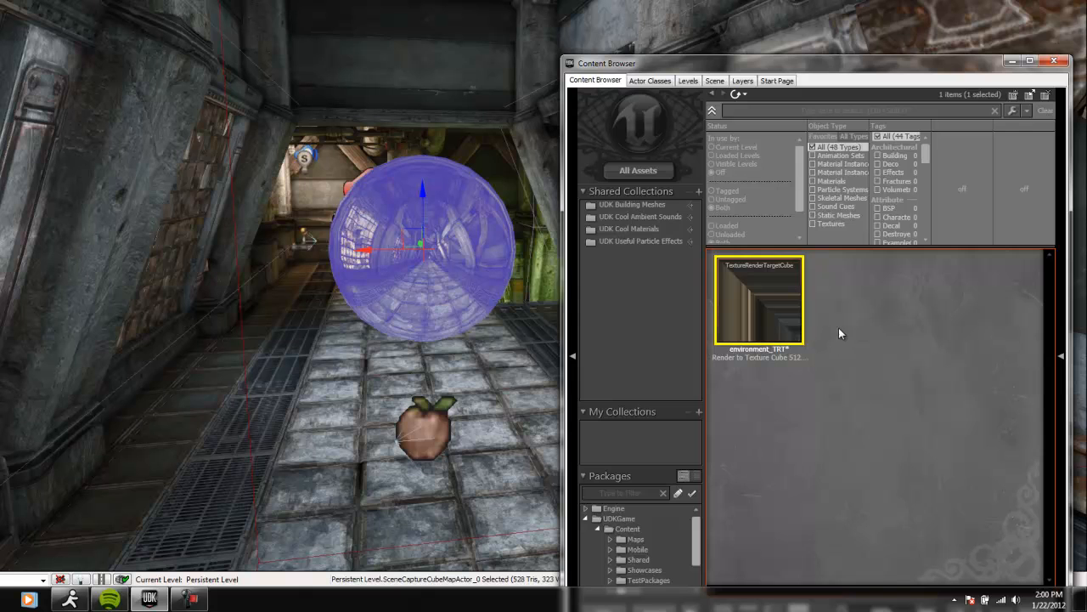
Create a static texture named environment_CM from environment_TRT in the Textures group of chromePackage.
right_click(770, 289)
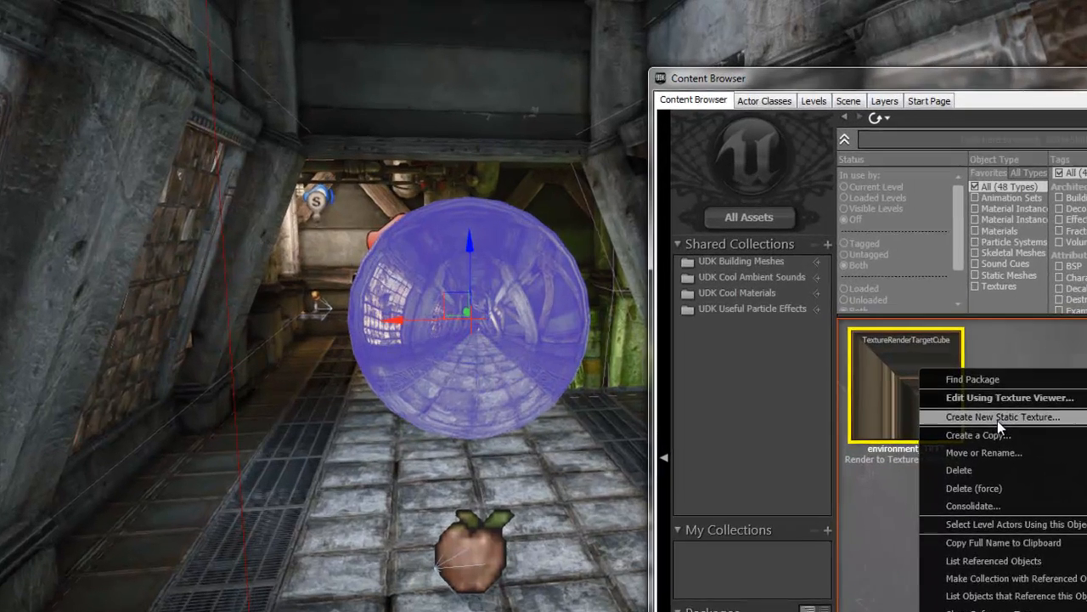
left_click(831, 324)
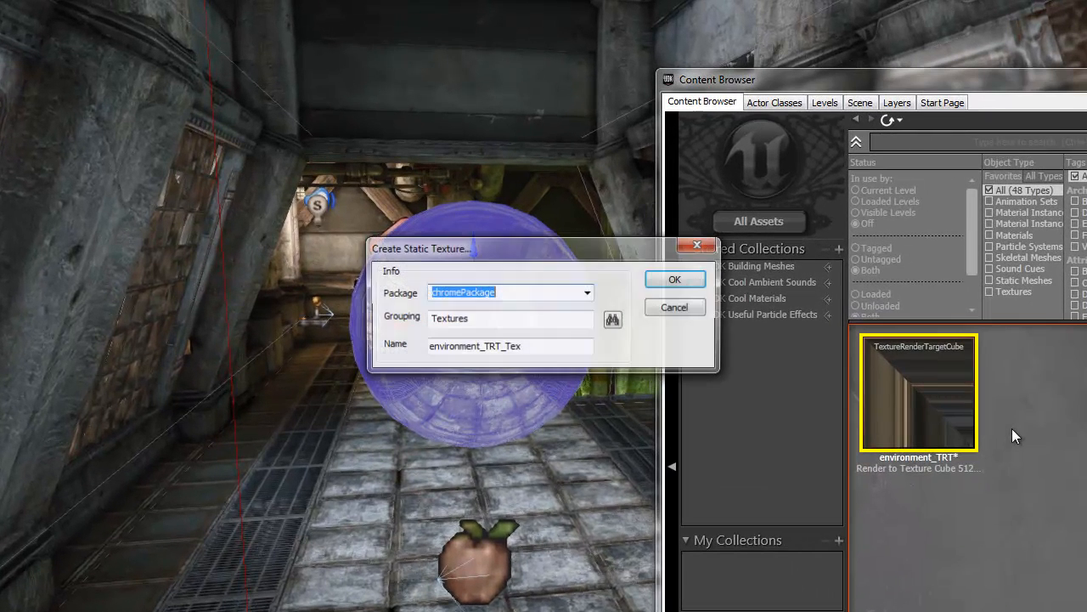
left_click(490, 320)
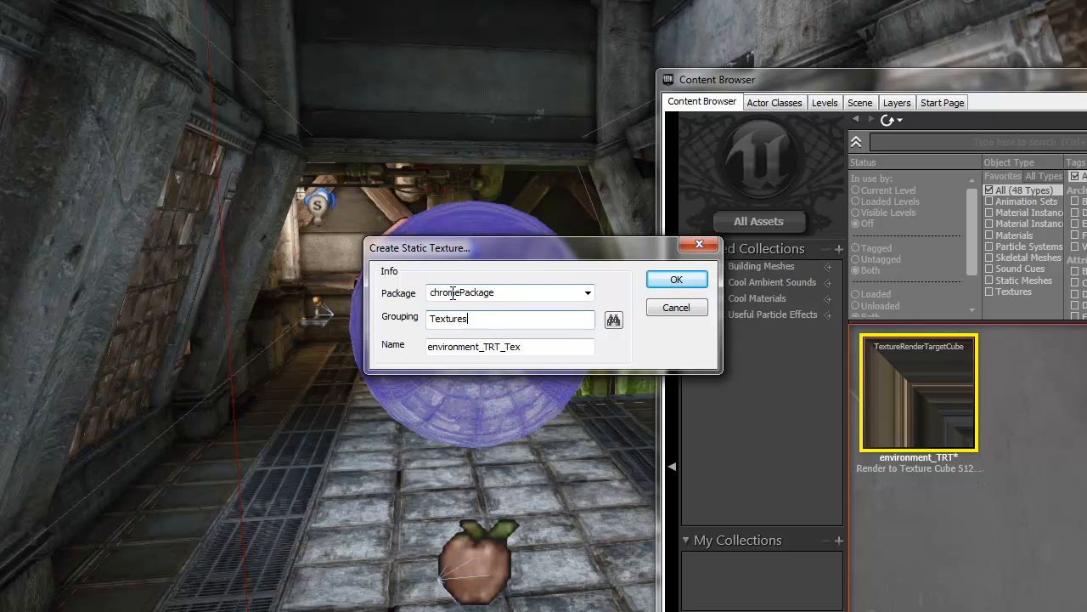
left_click_drag(489, 354, 485, 355)
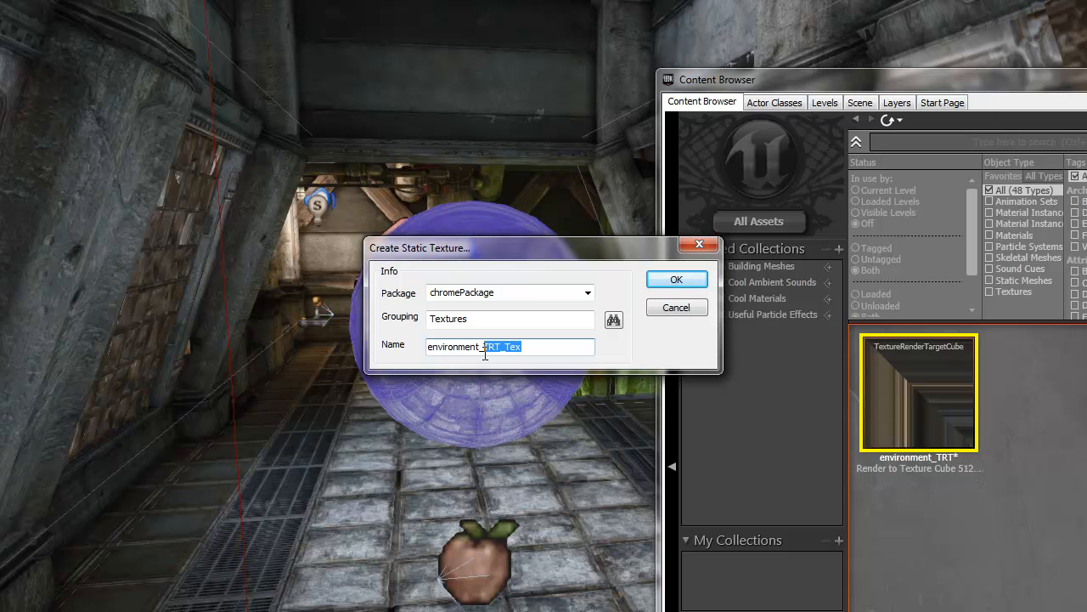
type("CM")
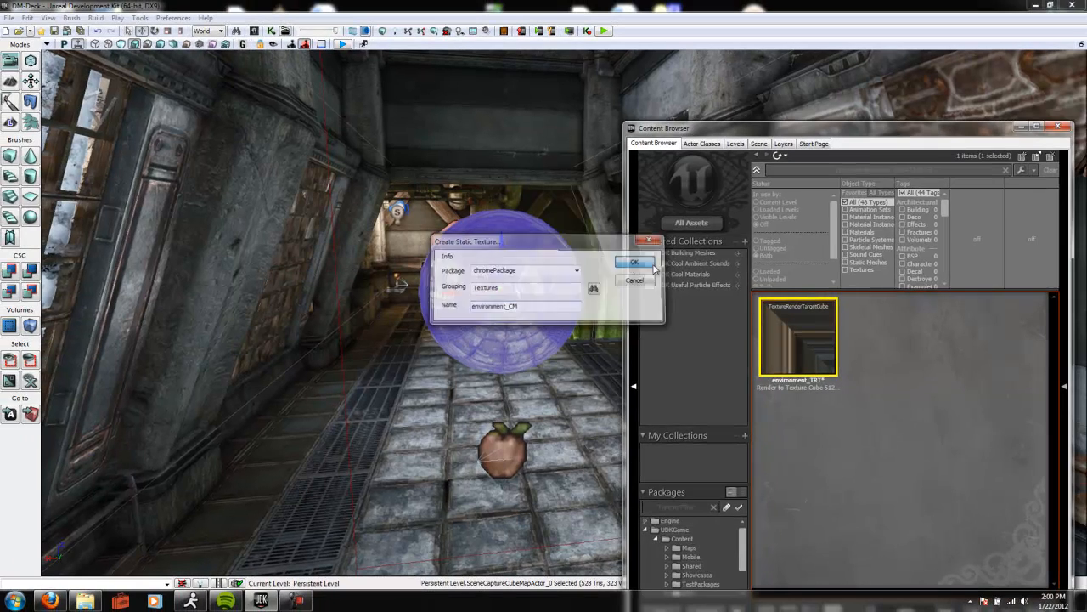
left_click(643, 266)
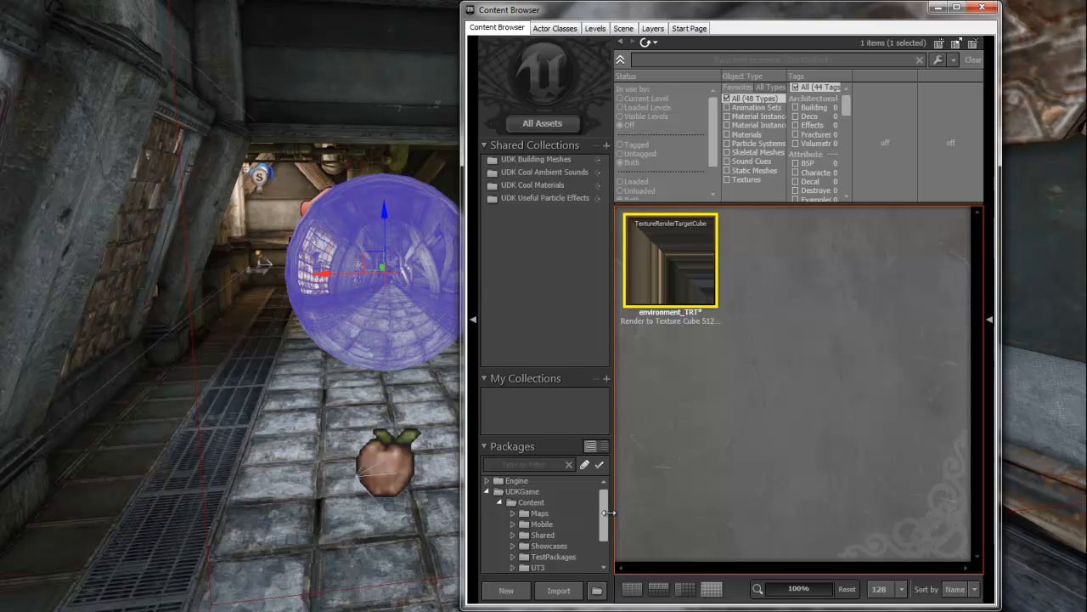
Open the Textures group of chromePackage under NewPackages in the package tree.
scroll(605, 509, "down", 1)
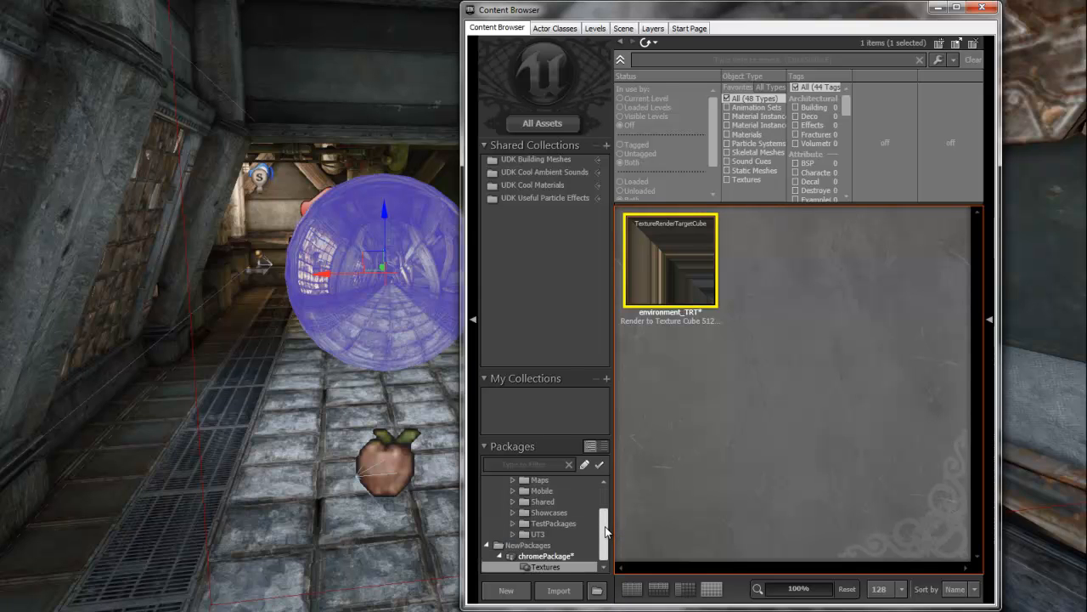
left_click(551, 556)
left_click(552, 566)
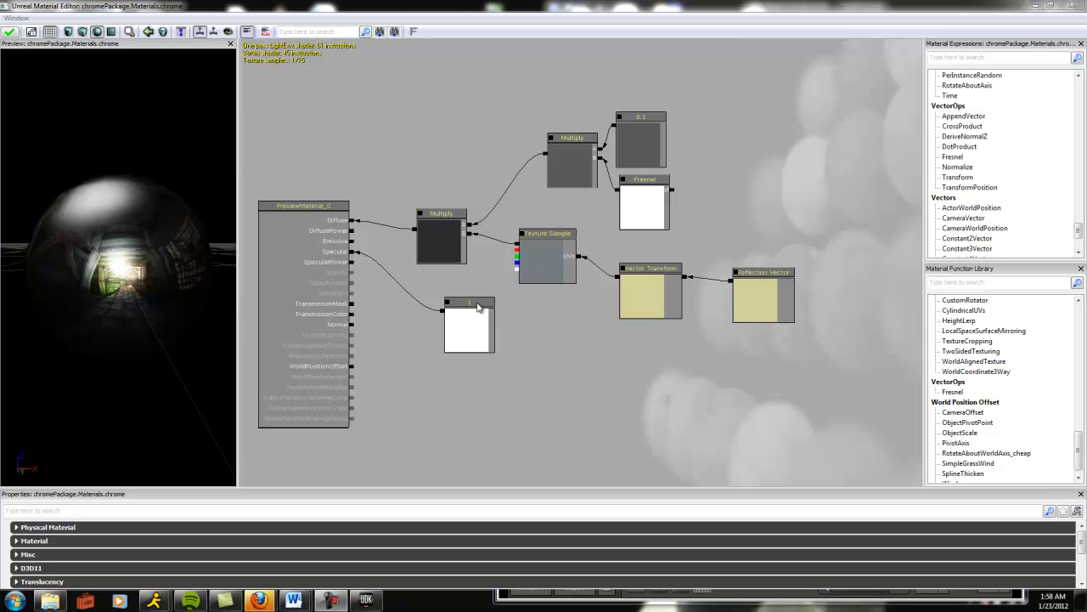
Examine the chrome material's Reflection Vector, Vector Transform and Texture Sample chain and the Multiply node it feeds.
left_click(546, 262)
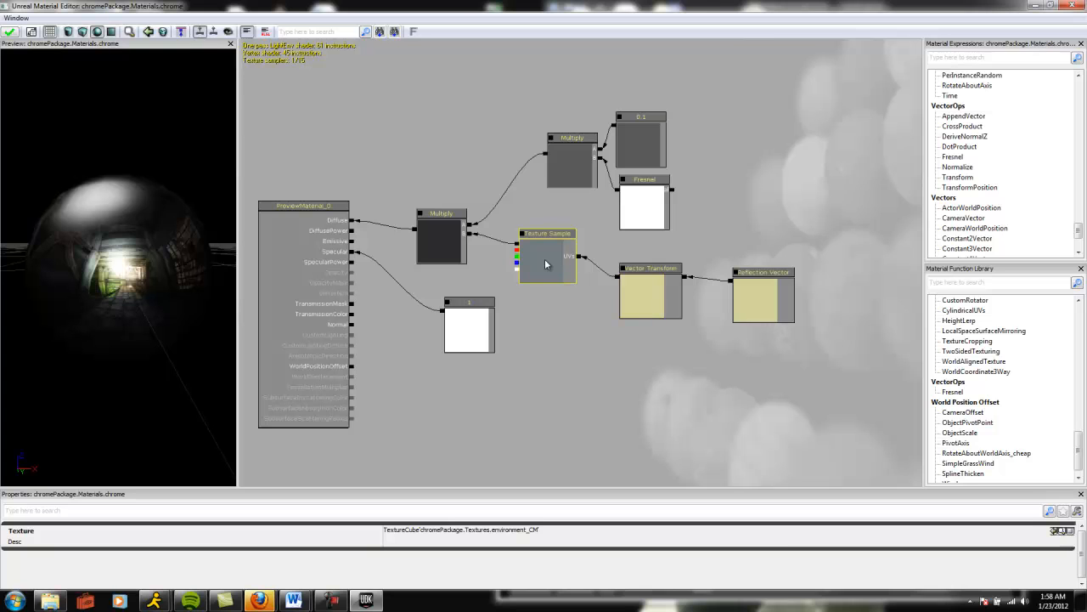
left_click(650, 294, "ctrl")
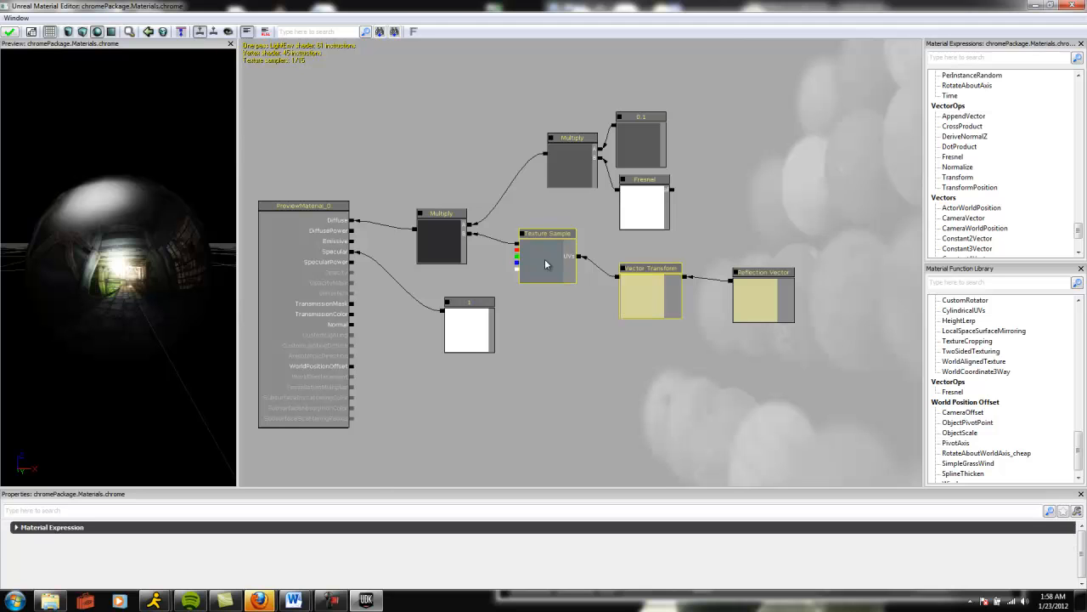
left_click(763, 299, "ctrl")
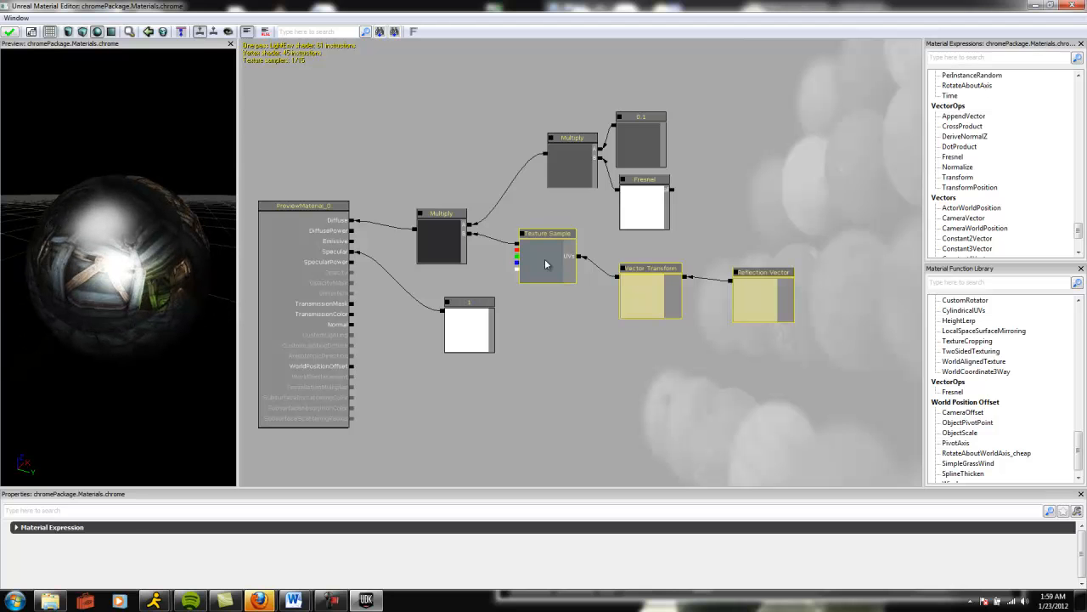
left_click_drag(545, 260, 519, 223)
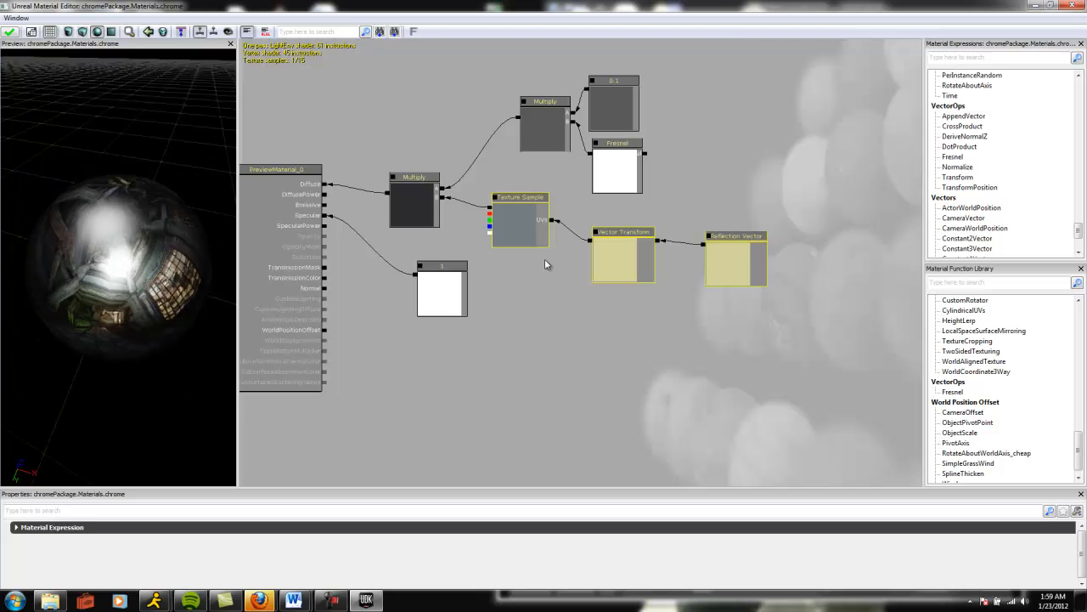
left_click(545, 264)
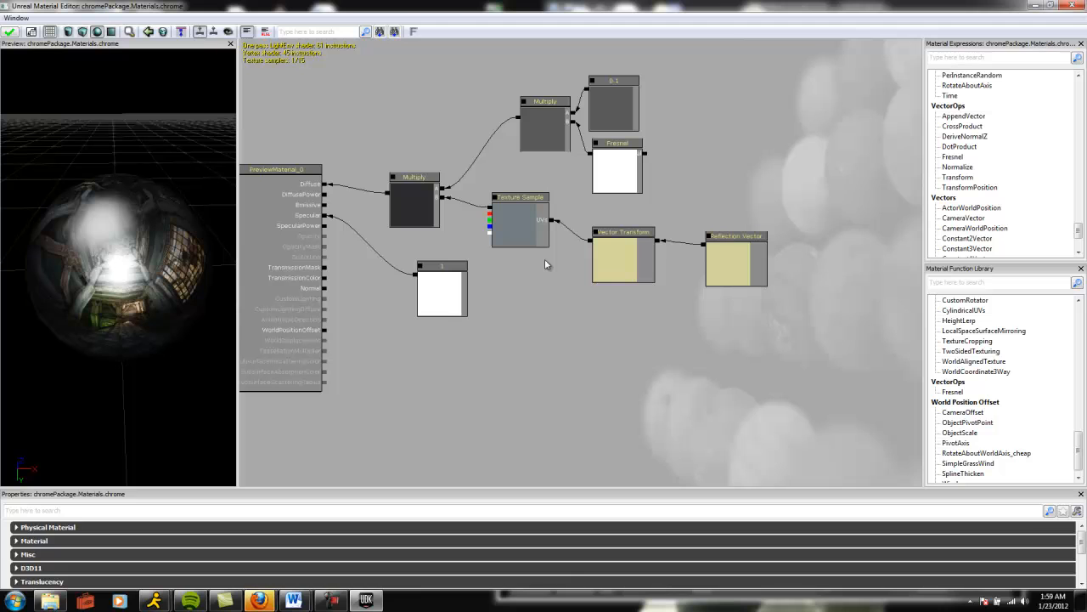
left_click(413, 204)
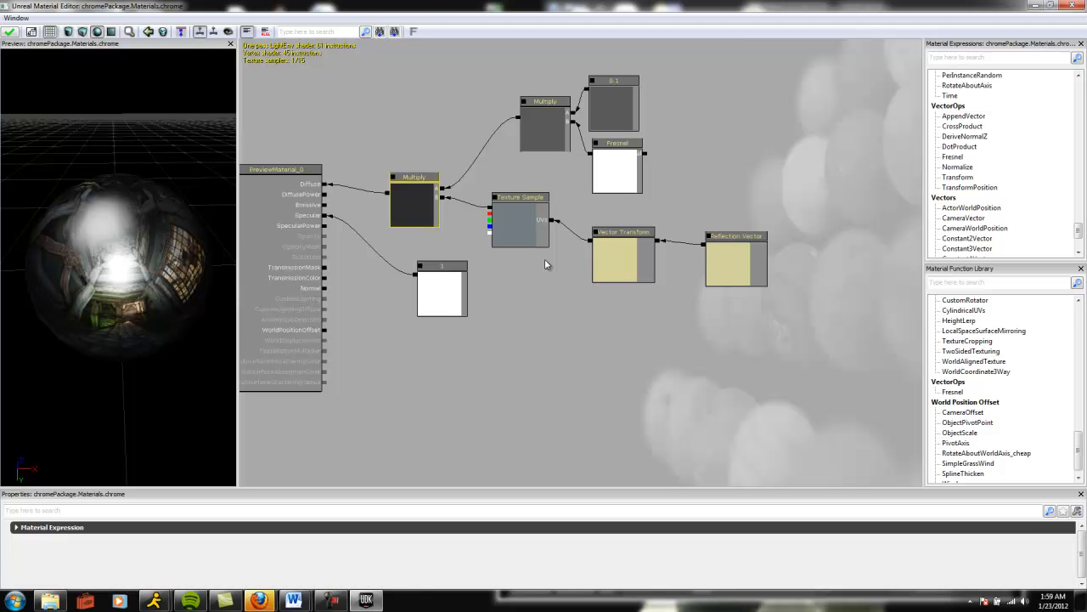
Set the Fresnel node's Exponent to 2 to try a positive falloff on the chrome material.
left_click(616, 170)
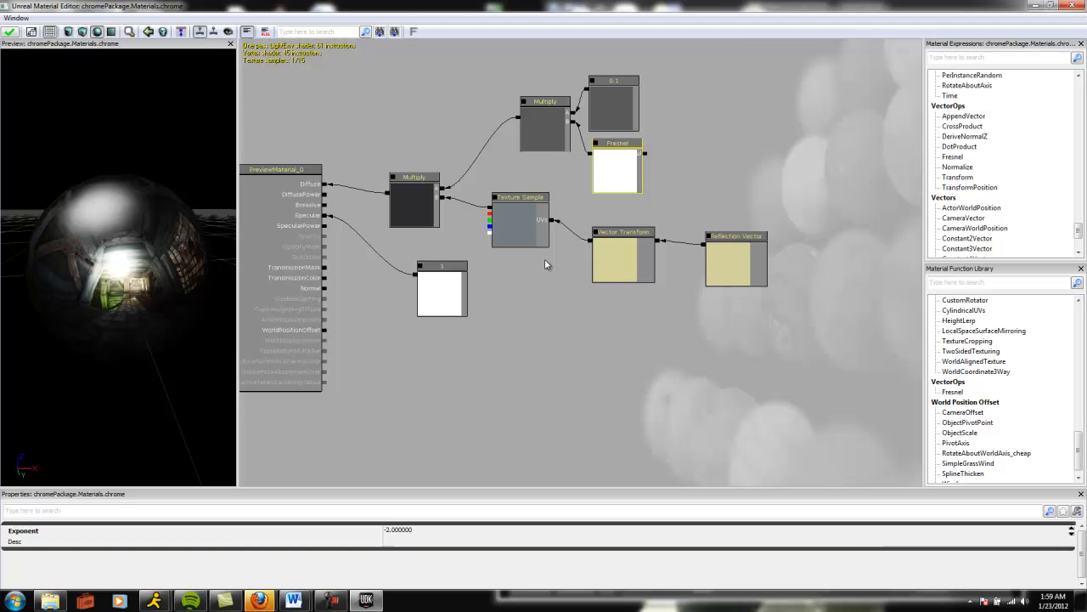
key("Tab")
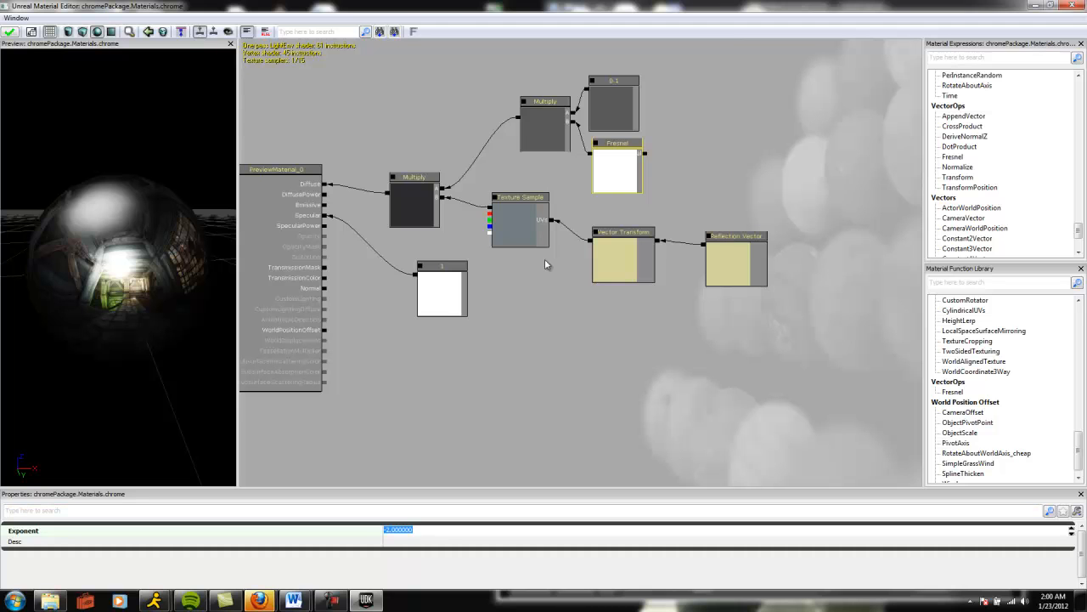
type("2")
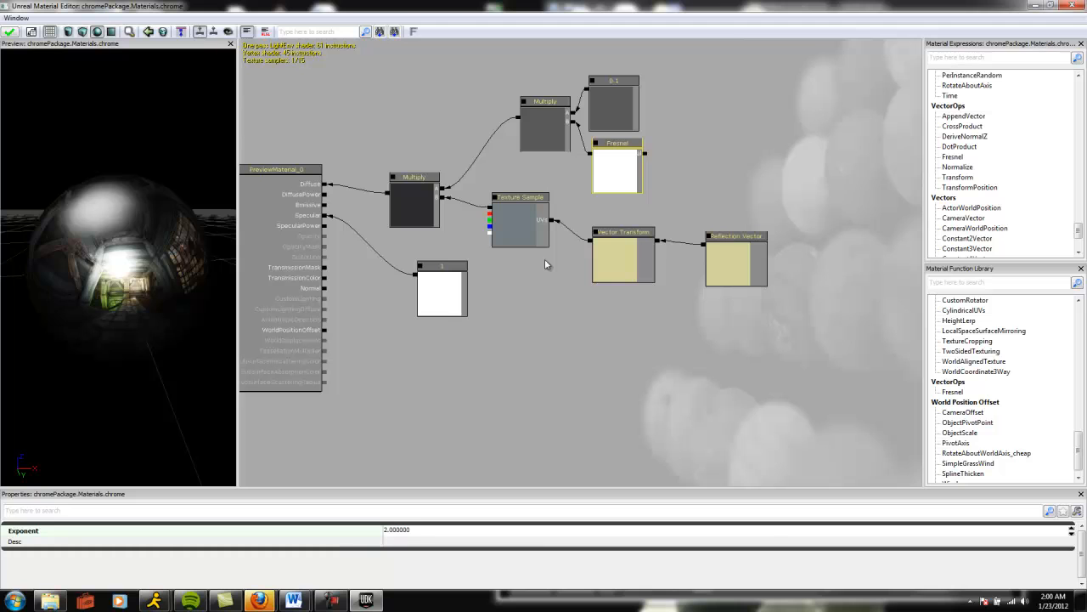
key("Return")
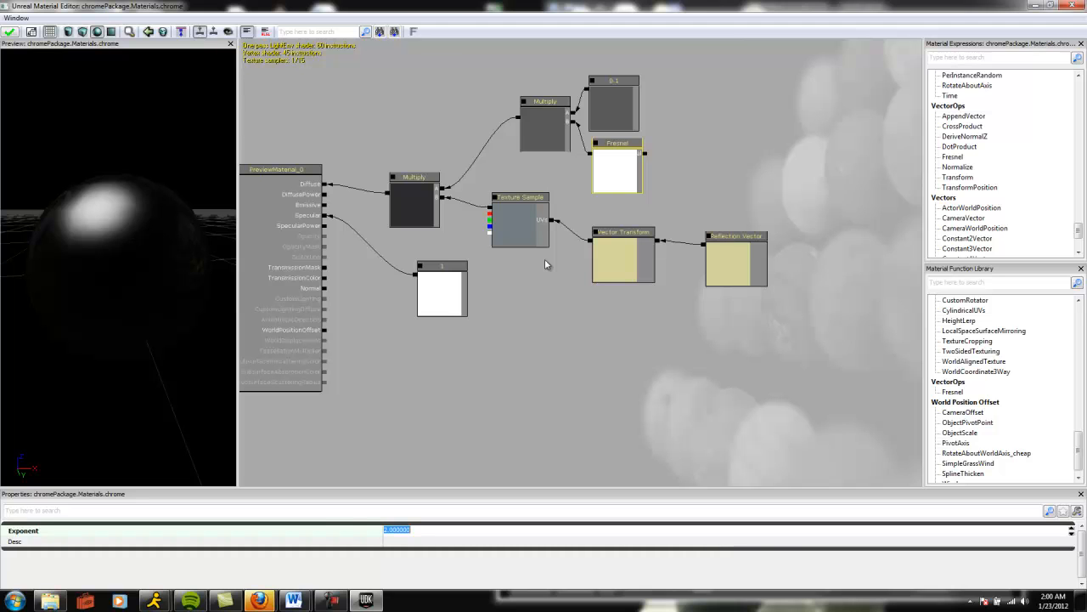
Set the Fresnel node's Exponent to -2.
left_click(544, 259)
key("ctrl+a")
type("-2")
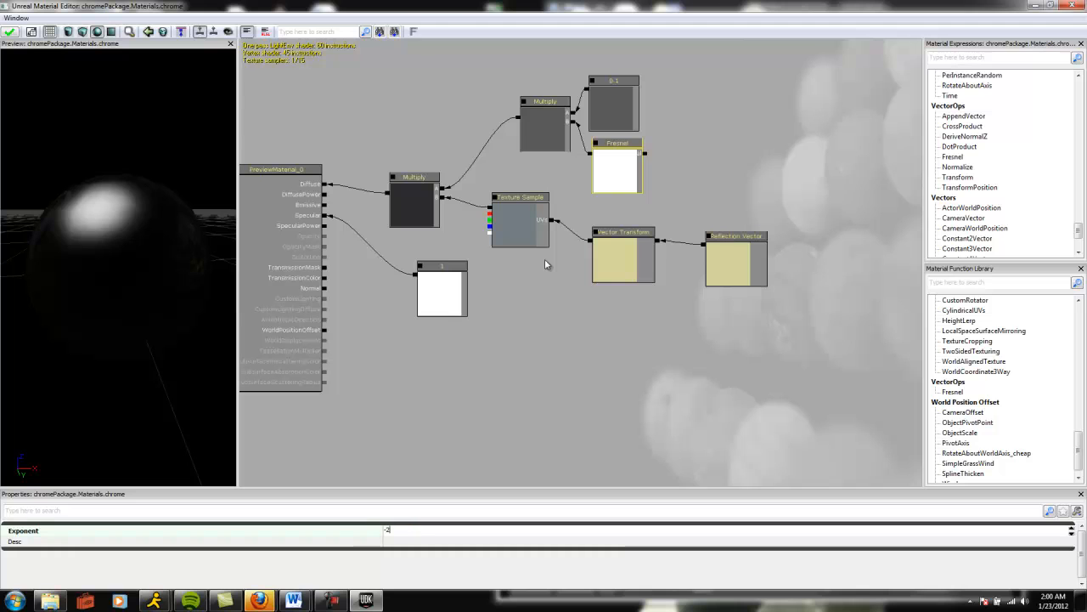
key("Return")
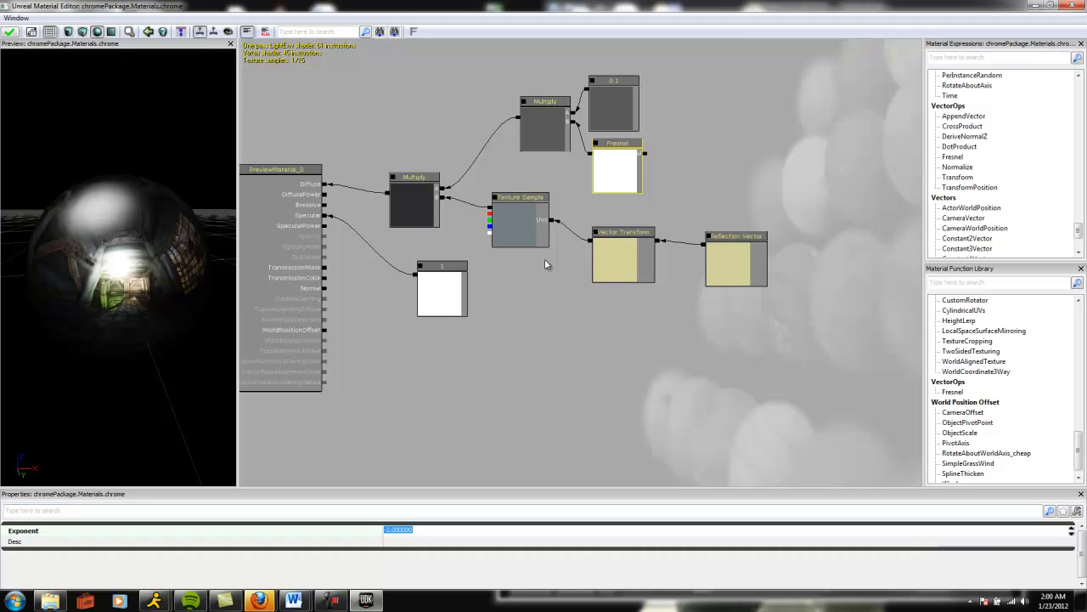
Review the Vector Transform's source and destination, the Fresnel settings, and the Multiply node connected to Fresnel.
left_click(622, 257)
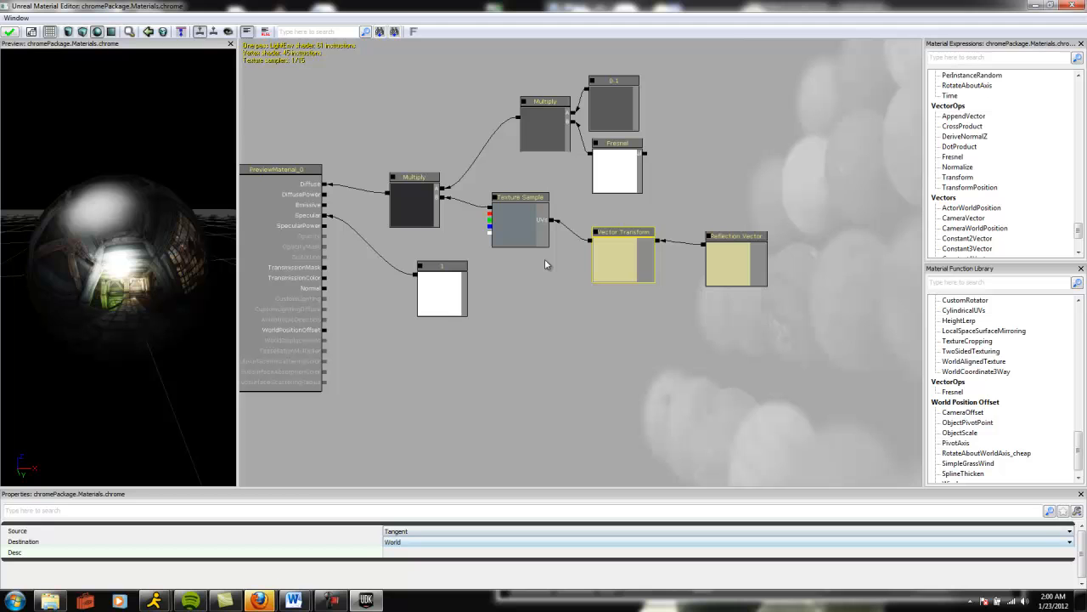
left_click(544, 258)
left_click(617, 170)
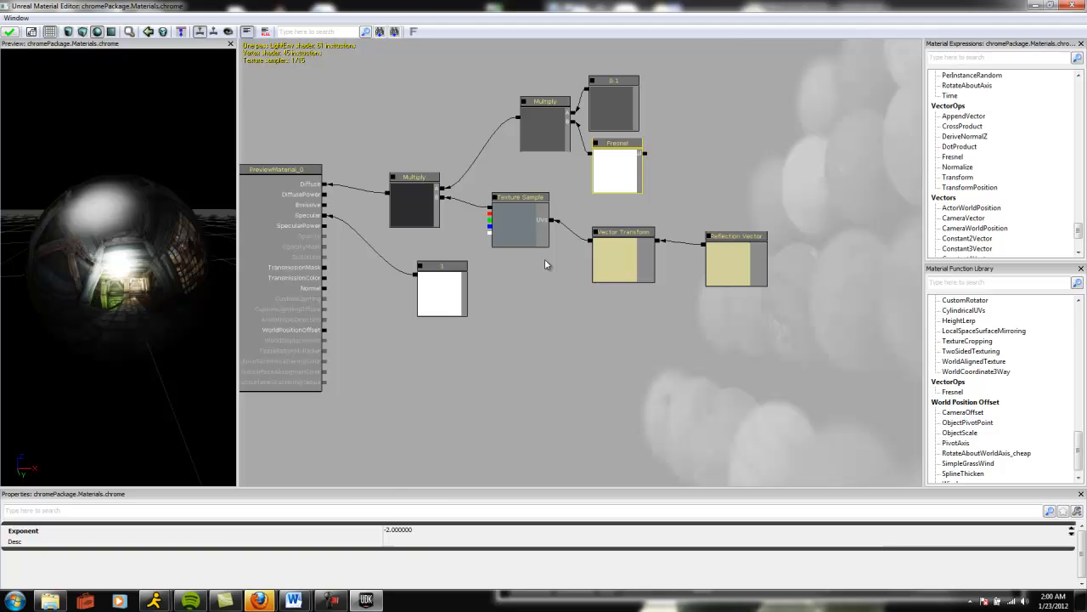
left_click(545, 128)
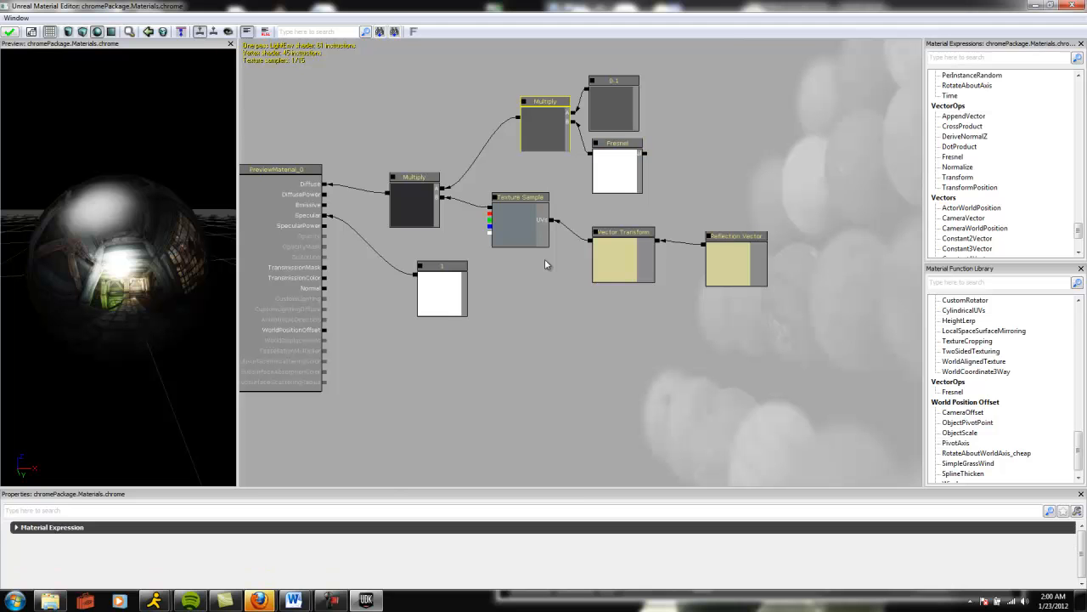
Set the constant multiplied with Fresnel to 1 and inspect the reflection on the preview sphere.
left_click(612, 108)
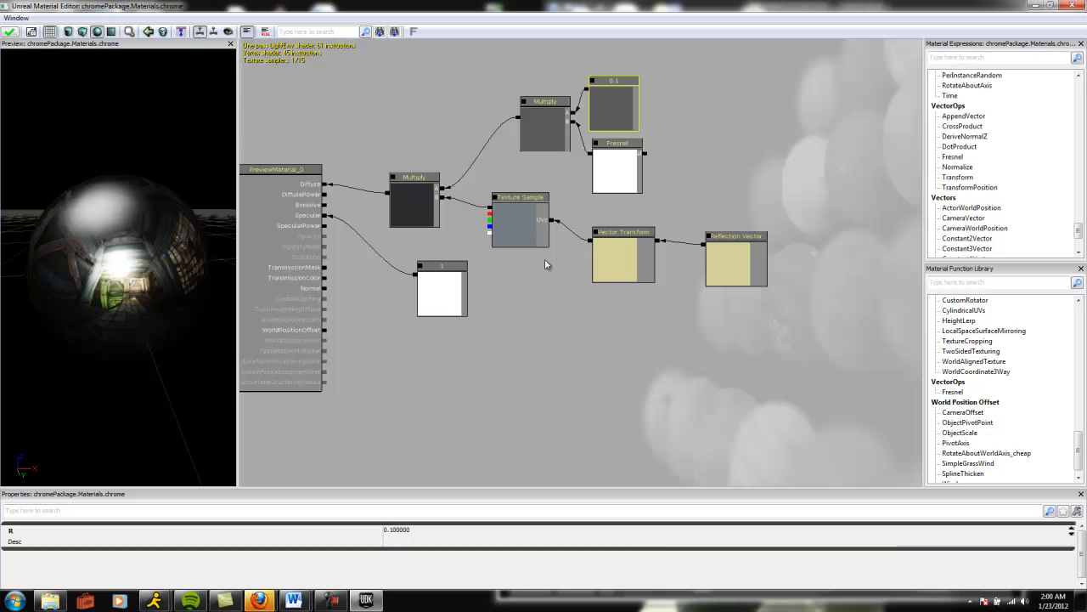
left_click(397, 530)
type("1")
key("Return")
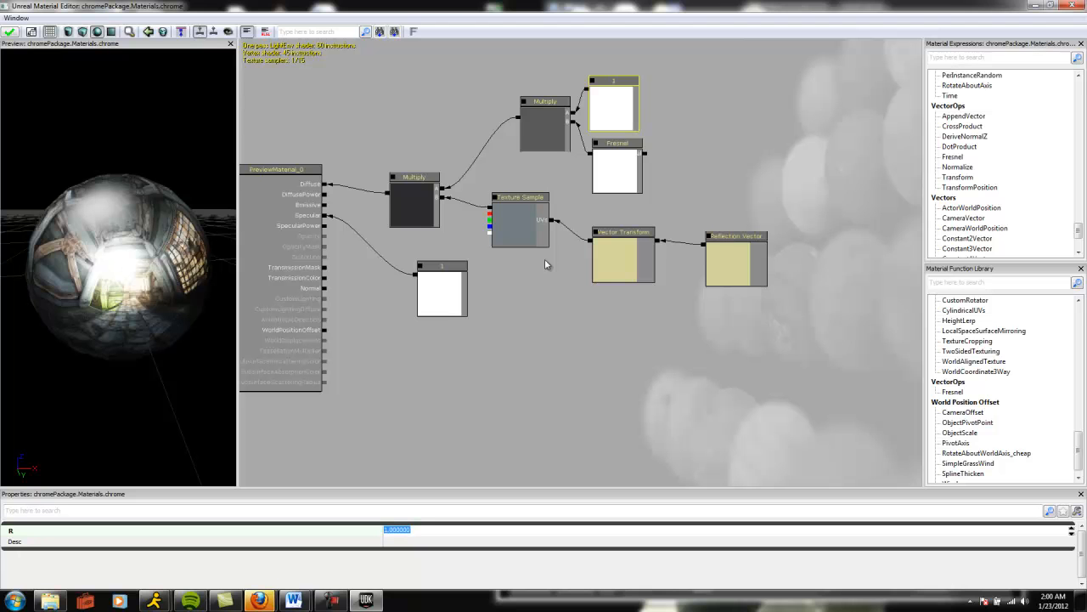
left_click_drag(119, 267, 139, 228)
Set the constant multiplied with Fresnel to 0.1 and inspect the preview sphere.
left_click(397, 530)
type(".1")
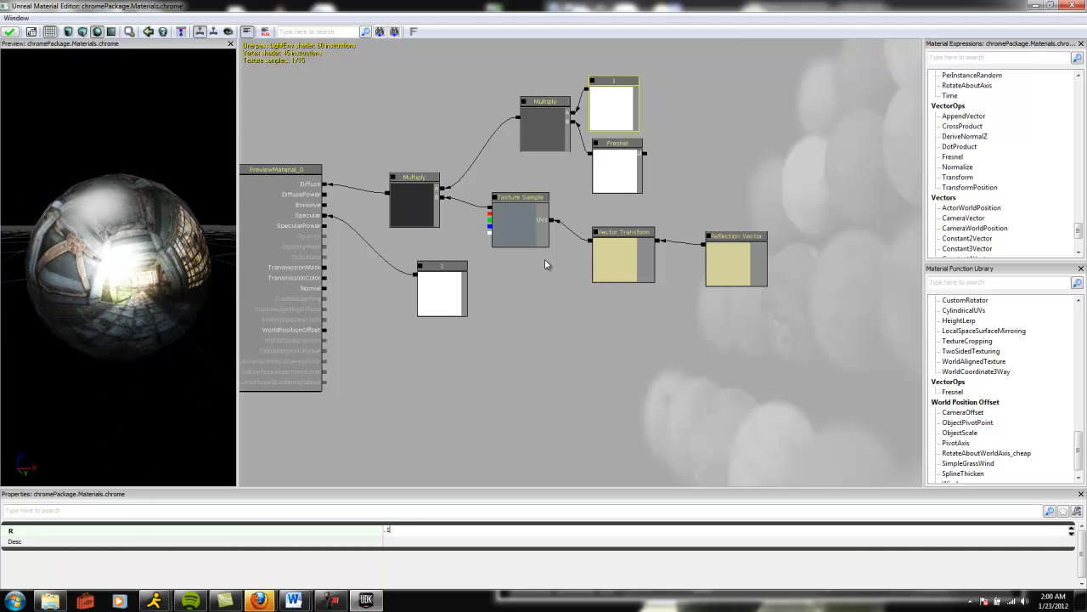
key("Return")
left_click_drag(119, 266, 131, 294)
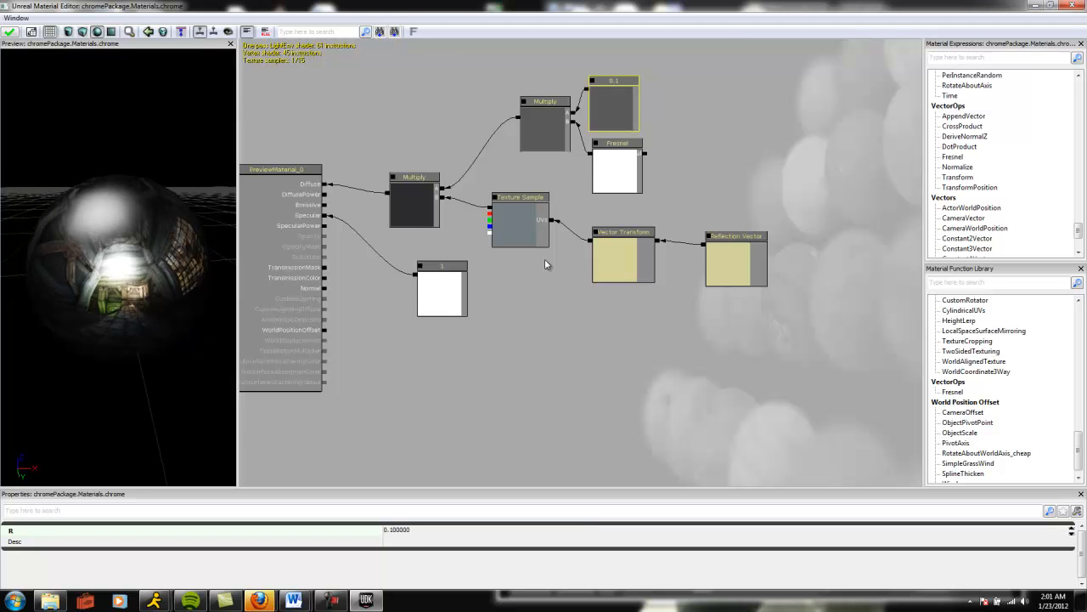
Inspect how the Fresnel Multiply and the Texture Sample combine in the diffuse Multiply, and check the preview sphere's reflection.
left_click(544, 123)
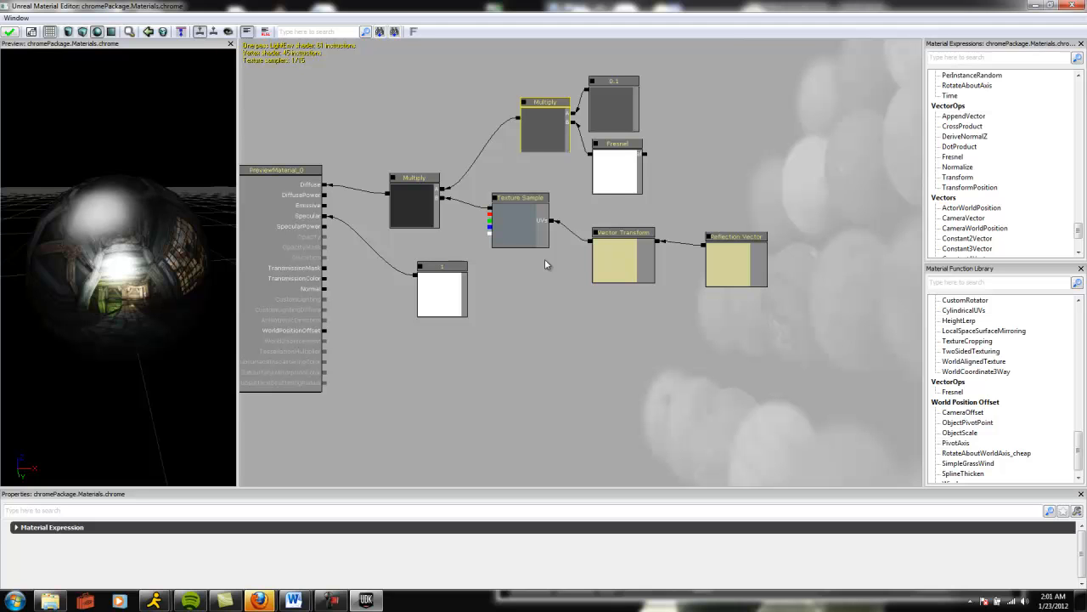
left_click(414, 202)
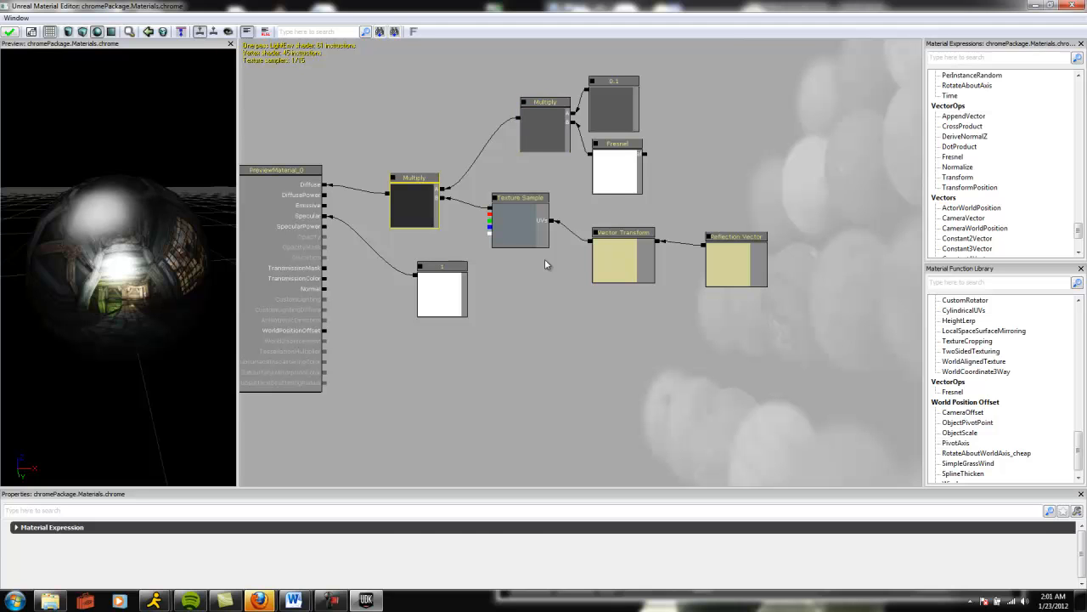
left_click(520, 223)
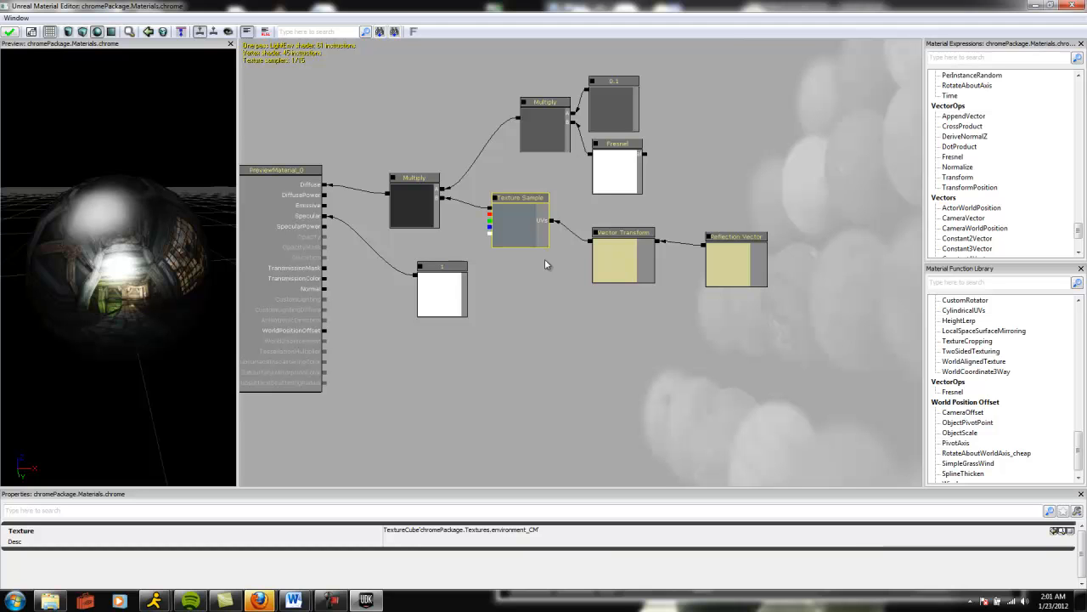
left_click(414, 204)
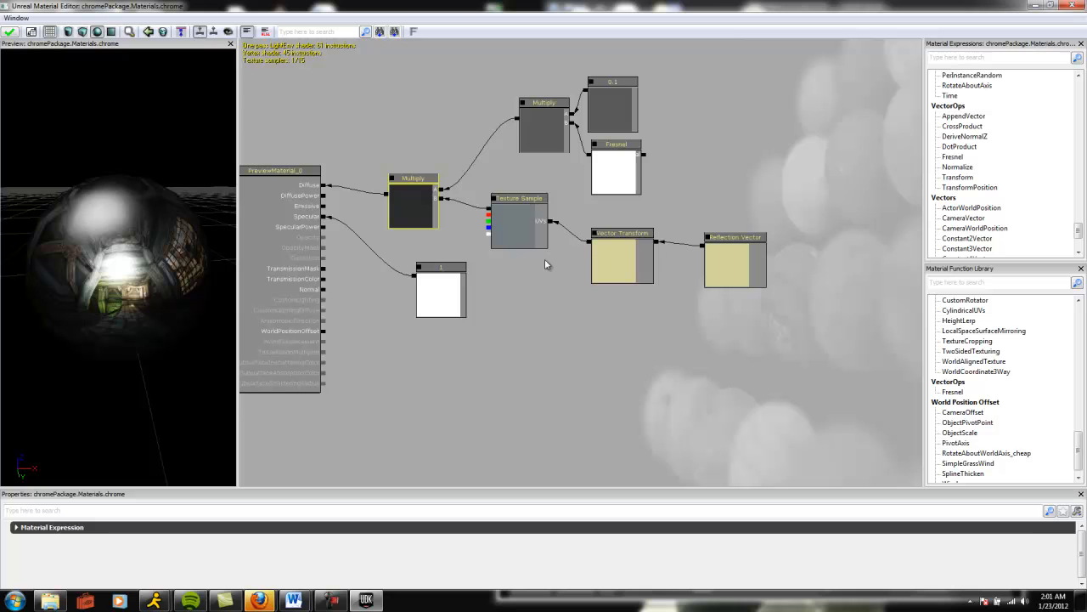
mouse_move(127, 272)
left_mouse_down()
mouse_move(89, 276)
mouse_move(115, 258)
left_mouse_up()
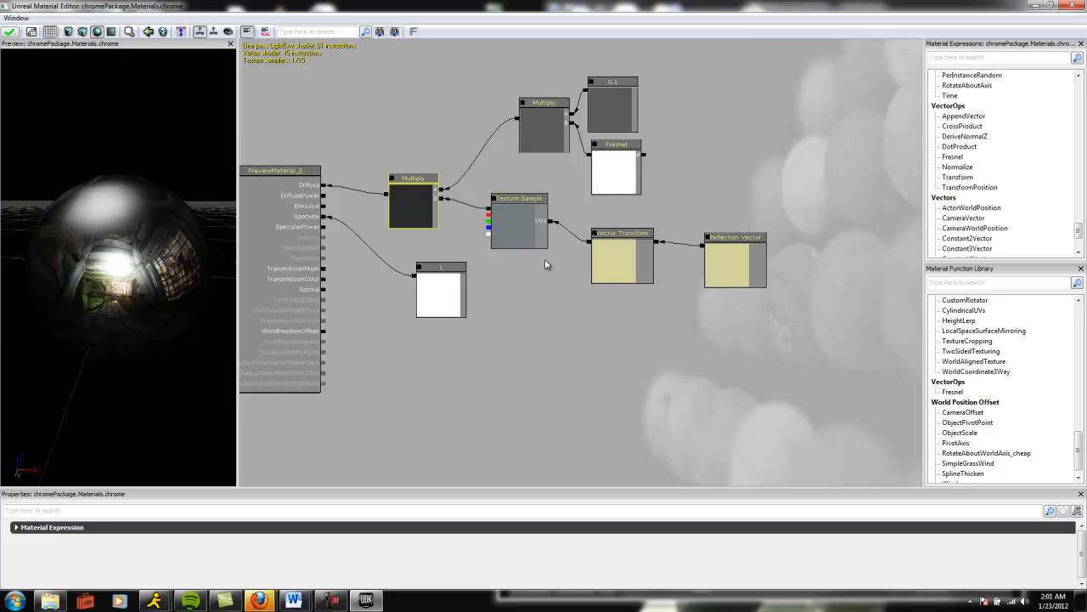